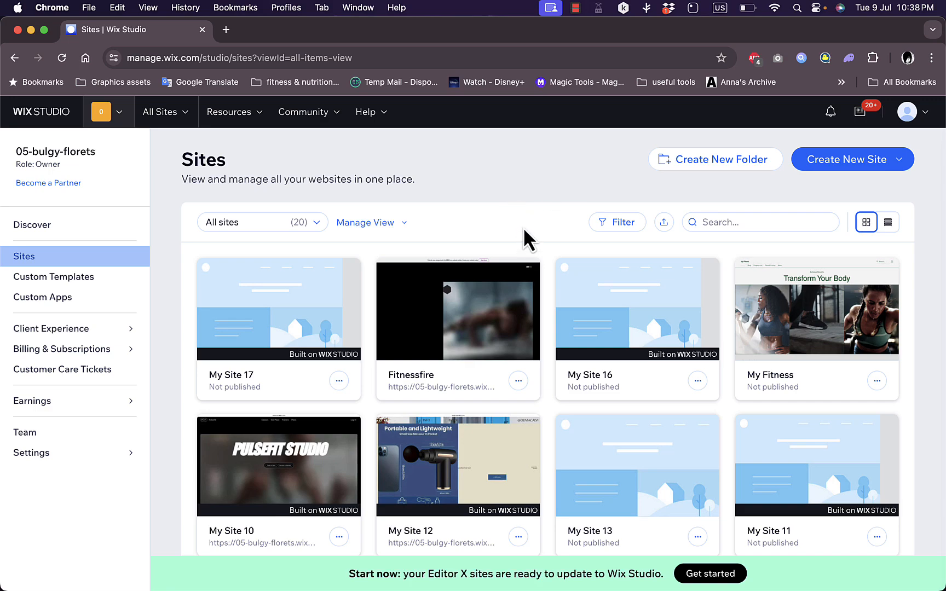
- Start a new site from a Studio template
scroll(506, 224, "down", 5)
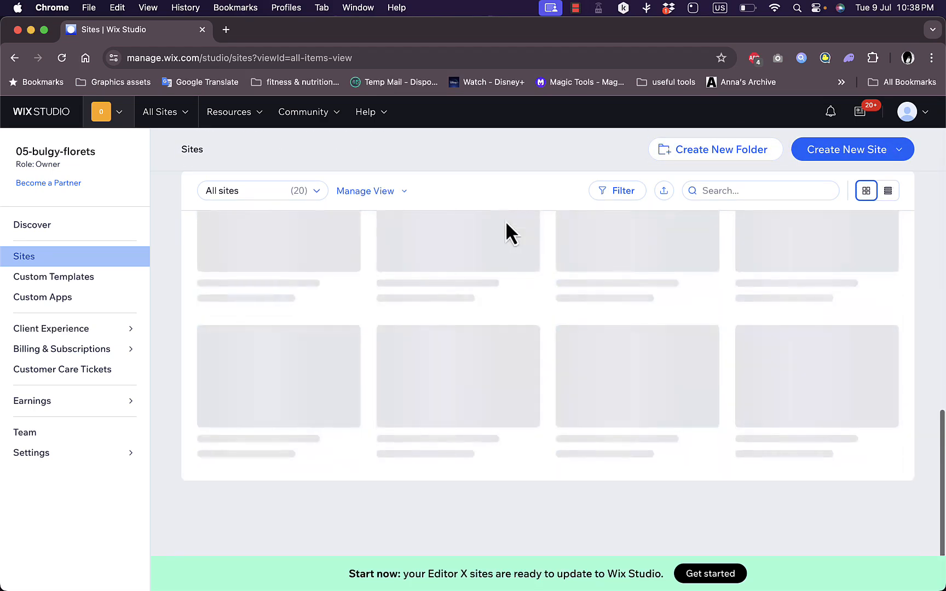
scroll(506, 224, "up", 5)
scroll(509, 227, "down", 8)
scroll(507, 224, "up", 10)
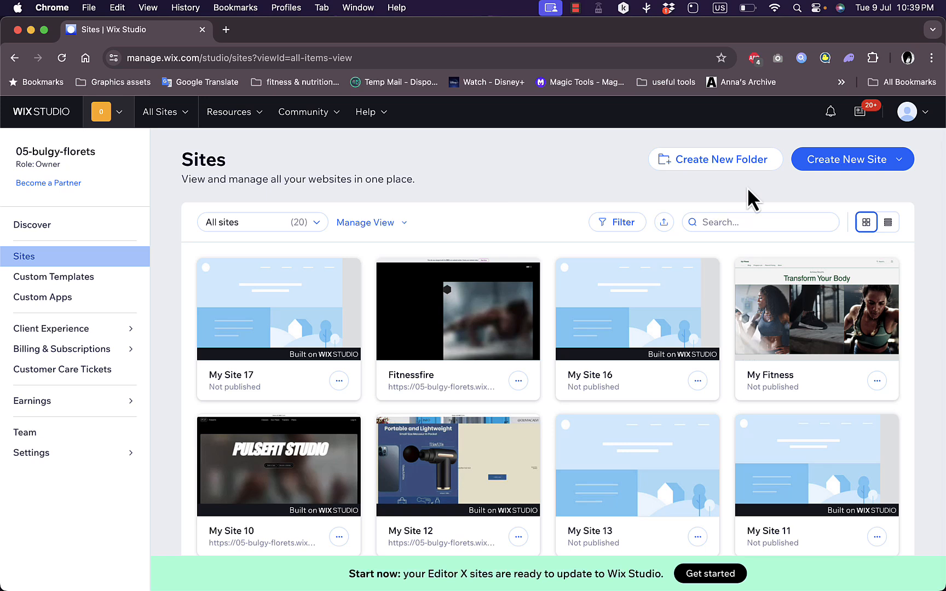
left_click(880, 176)
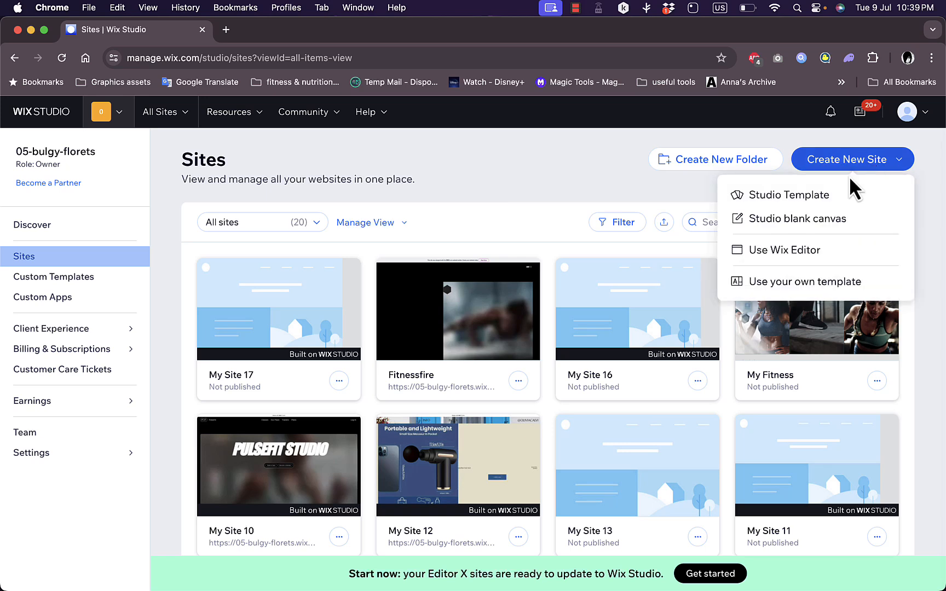
left_click(803, 201)
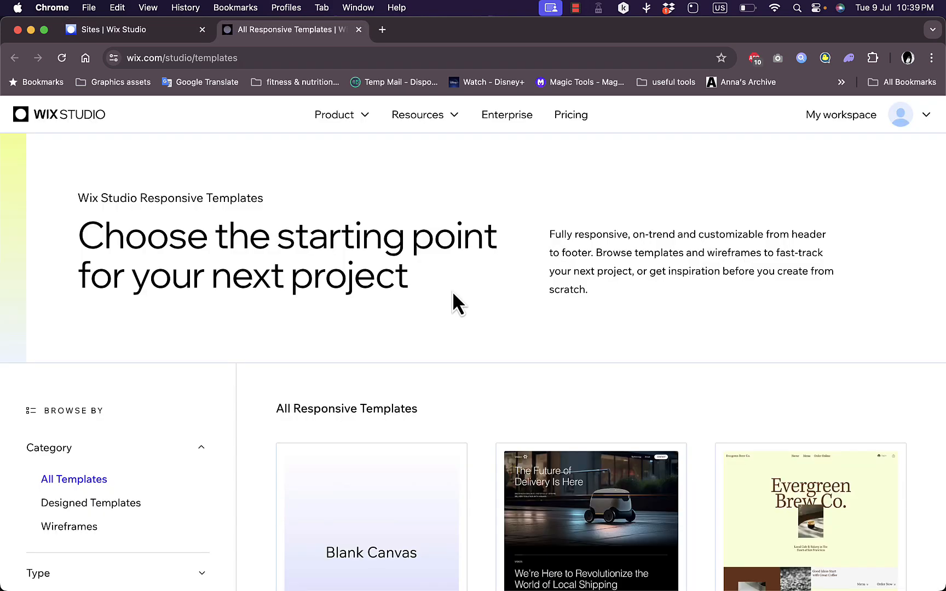
- Look through the responsive template gallery and its Type and Industry filter options
scroll(454, 294, "down", 12)
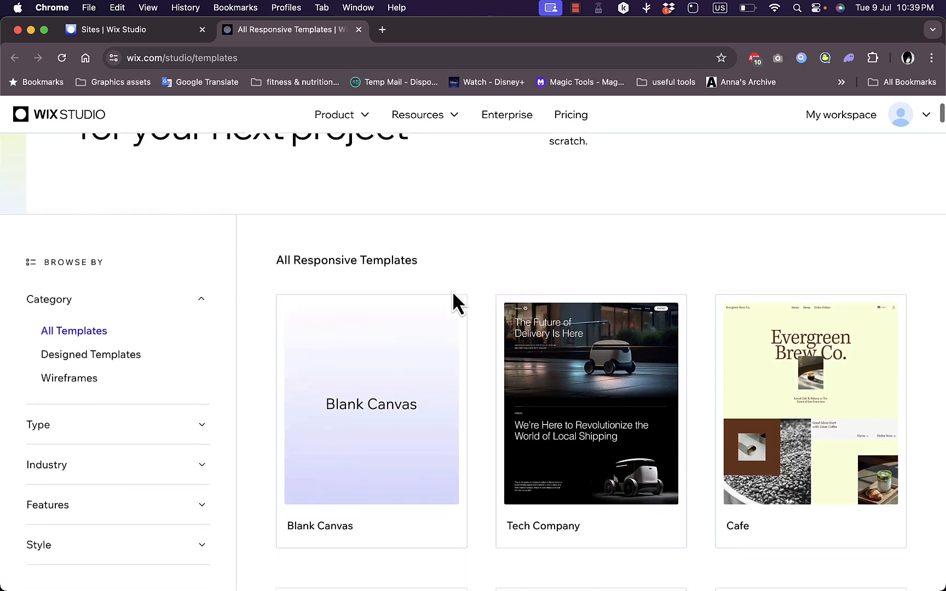
scroll(453, 298, "up", 11)
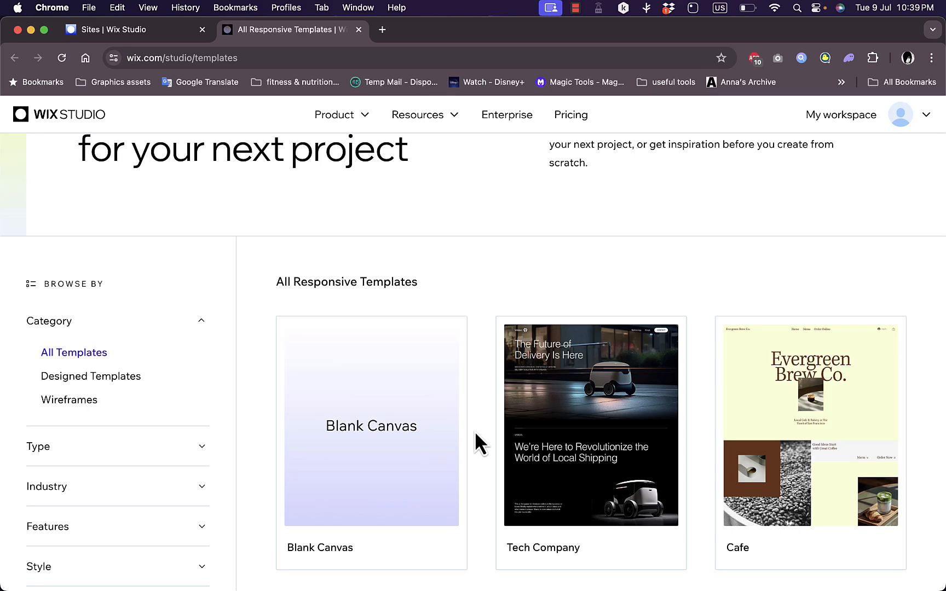
scroll(475, 432, "down", 5)
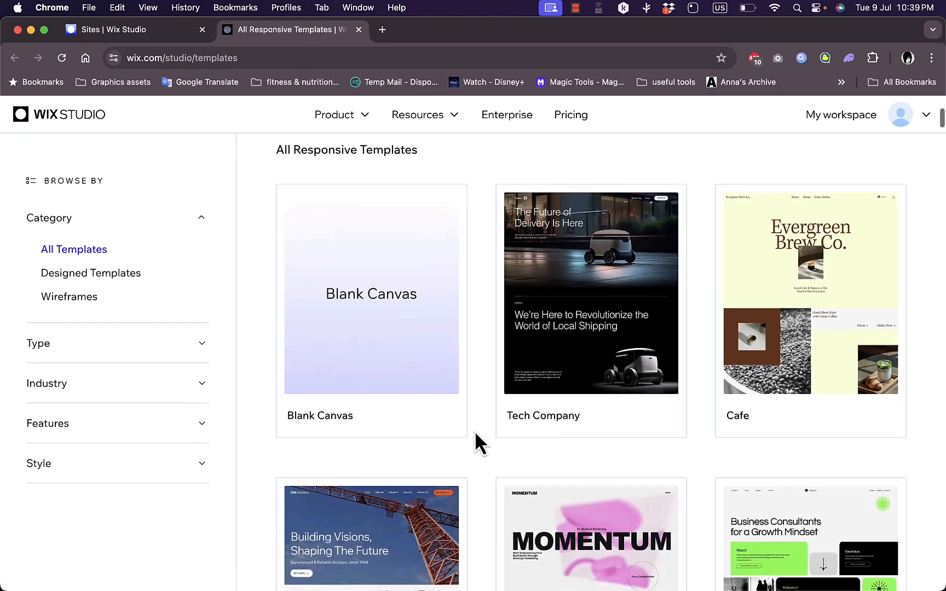
scroll(475, 431, "down", 2)
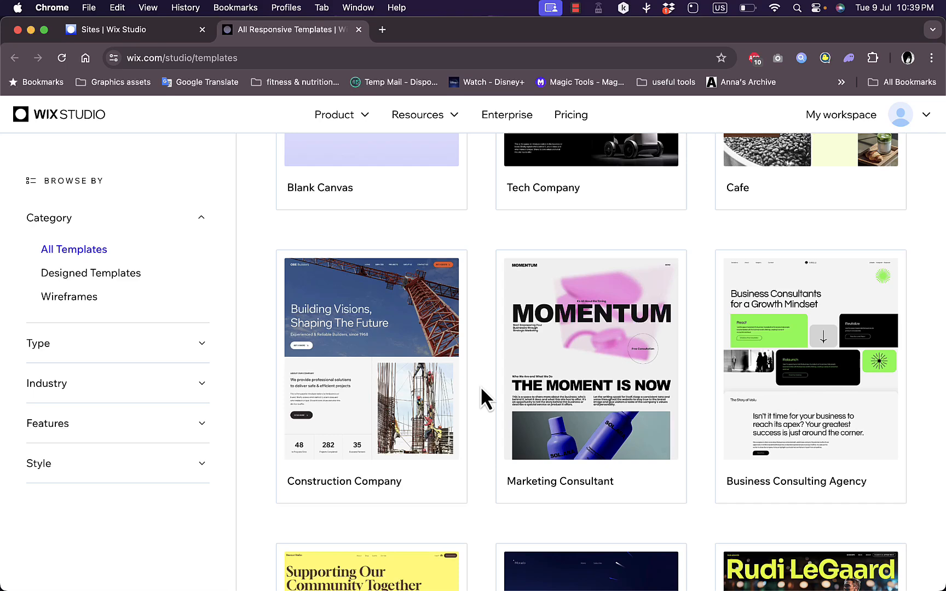
scroll(481, 385, "up", 5)
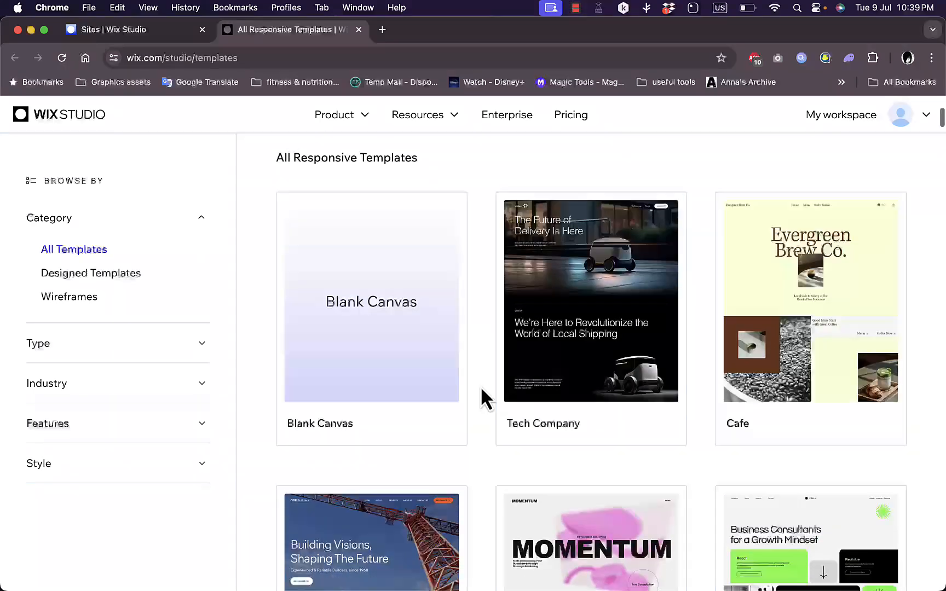
mouse_move(298, 383)
left_click(201, 378)
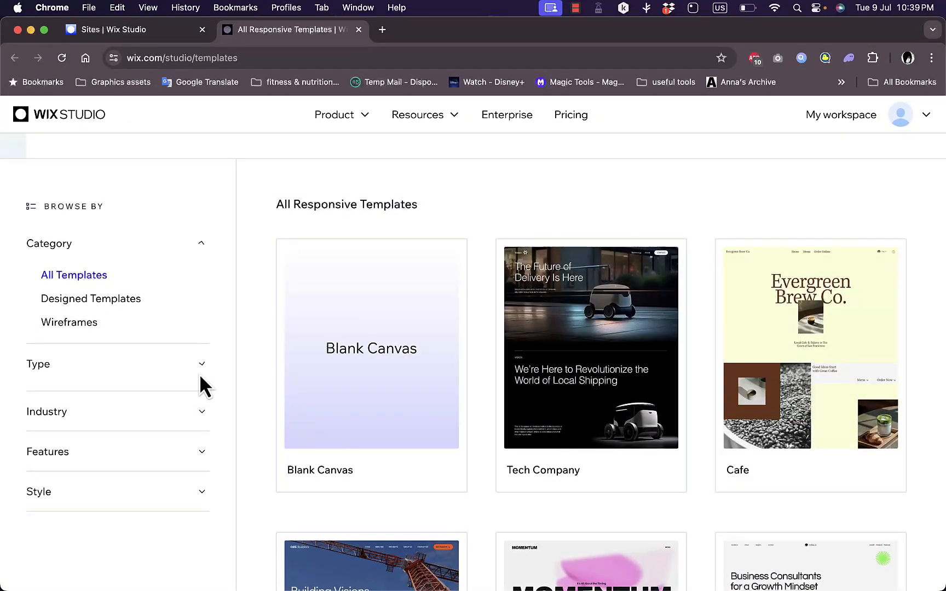
left_click(194, 458)
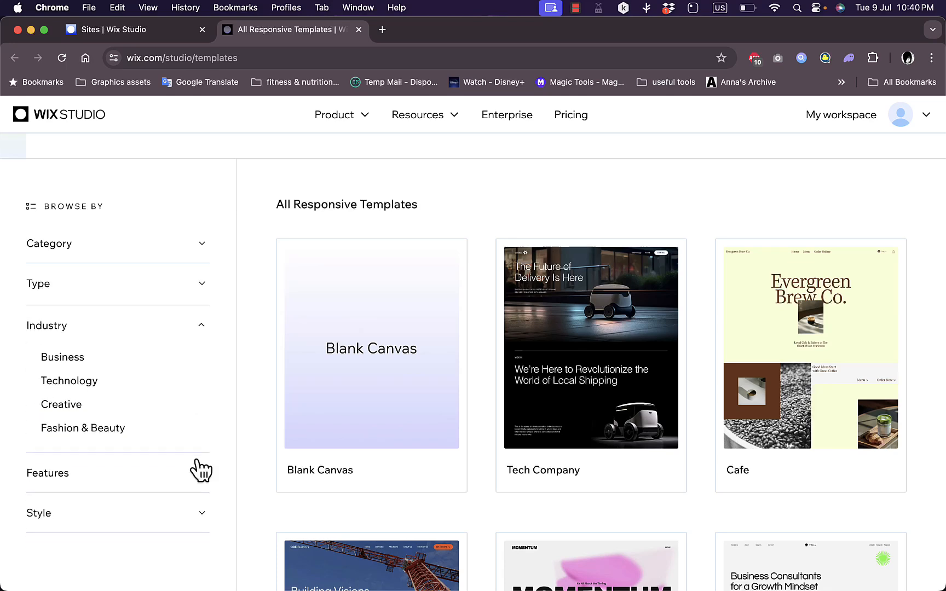
- Filter the responsive templates by the Blog feature
left_click(154, 474)
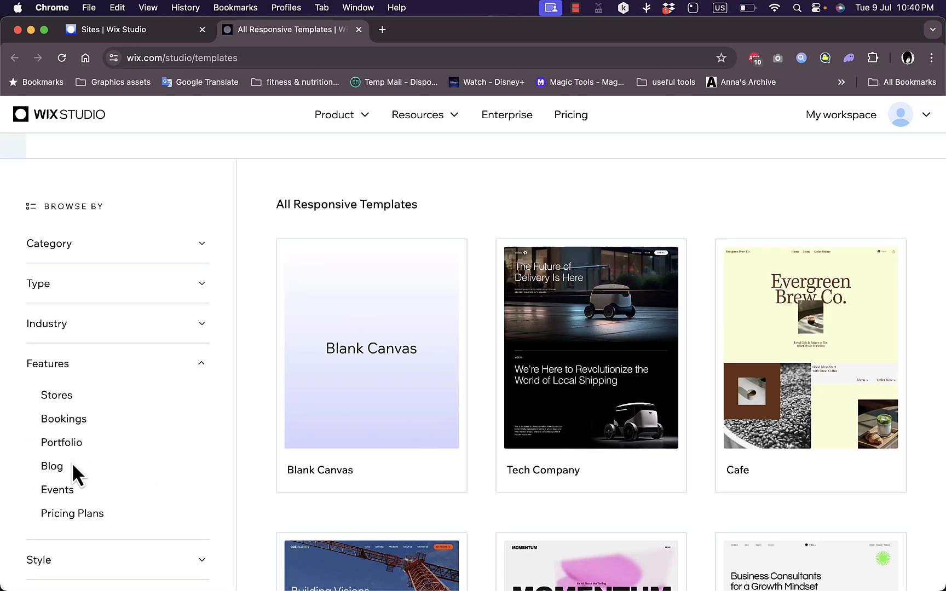
scroll(126, 450, "down", 5)
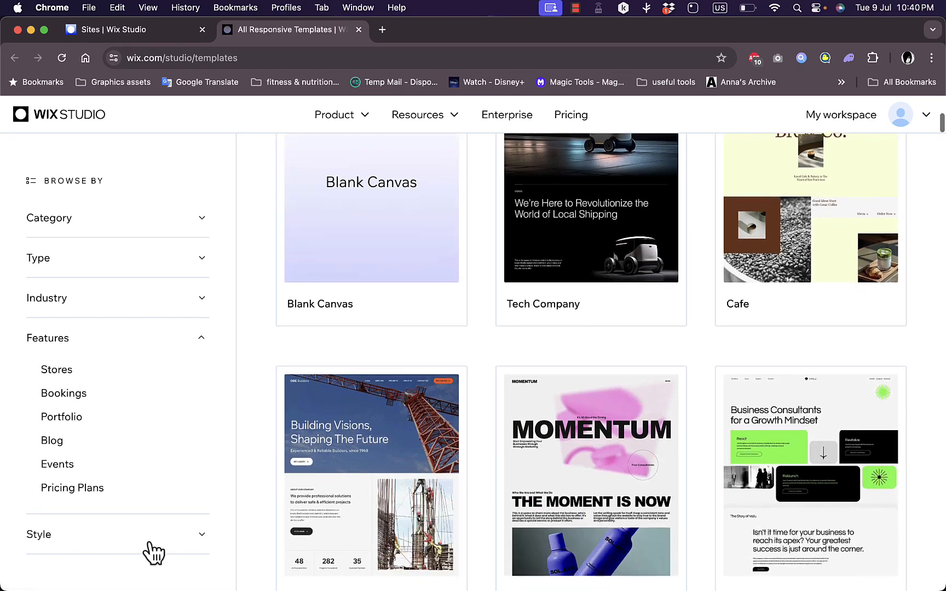
left_click(151, 550)
left_click(202, 349)
left_click(52, 441)
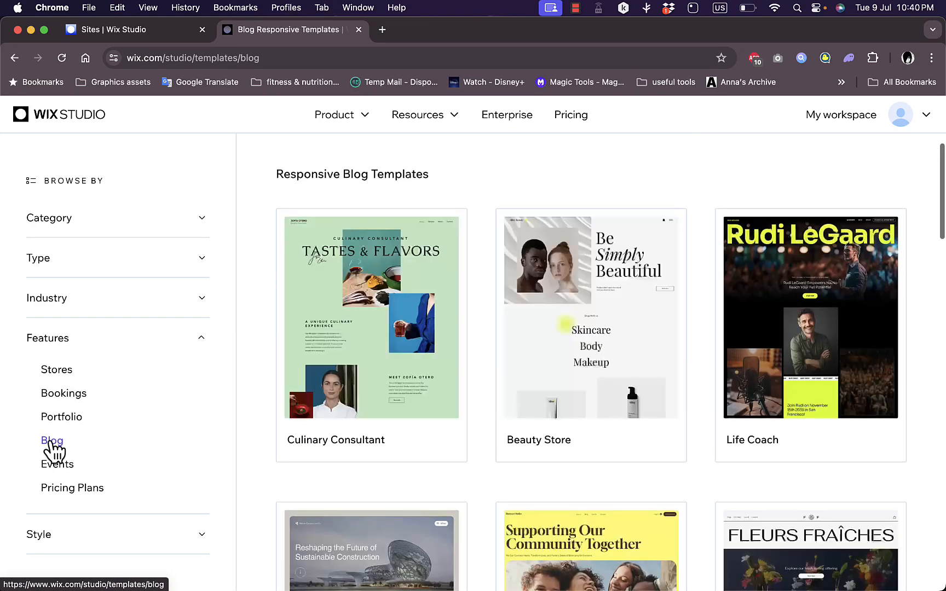
- Find the Fintech Company template among the blog templates and open it for editing
scroll(473, 428, "down", 10)
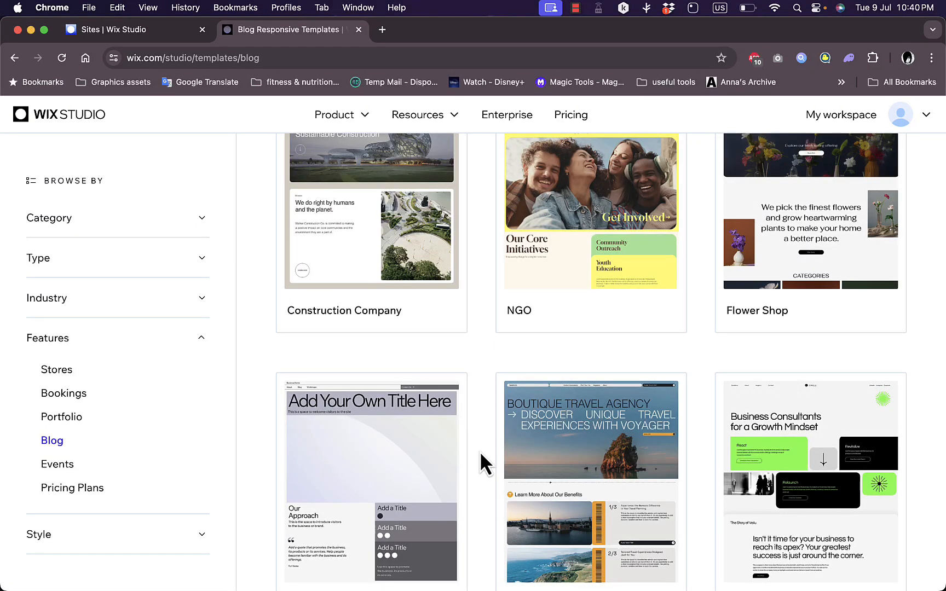
scroll(480, 453, "down", 4)
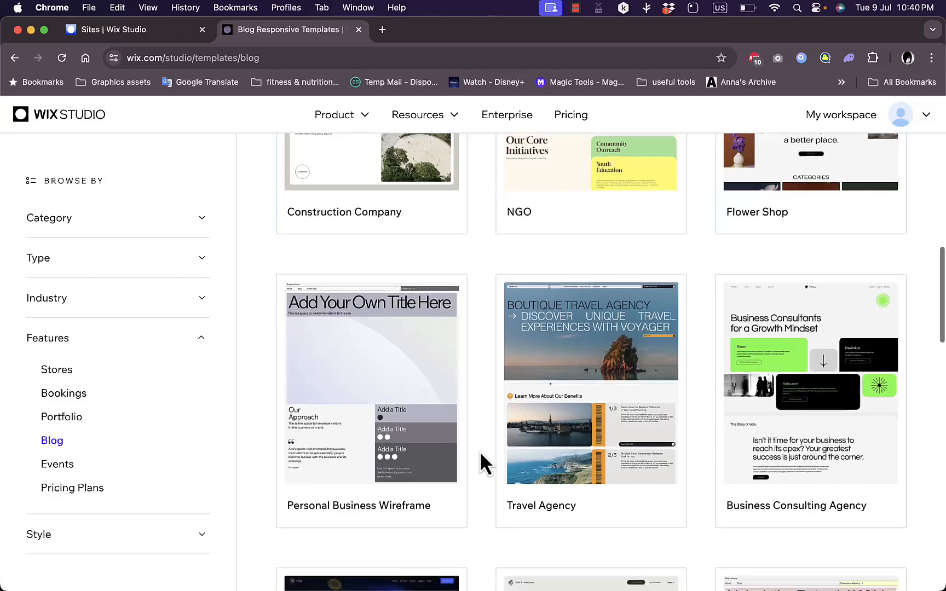
scroll(479, 452, "down", 10)
scroll(479, 451, "up", 3)
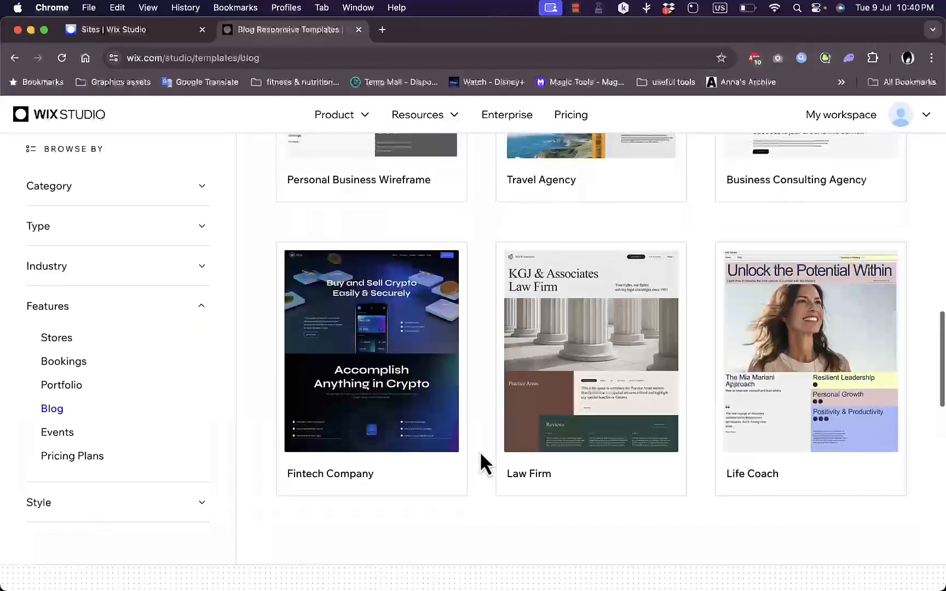
scroll(480, 451, "up", 1)
mouse_move(375, 395)
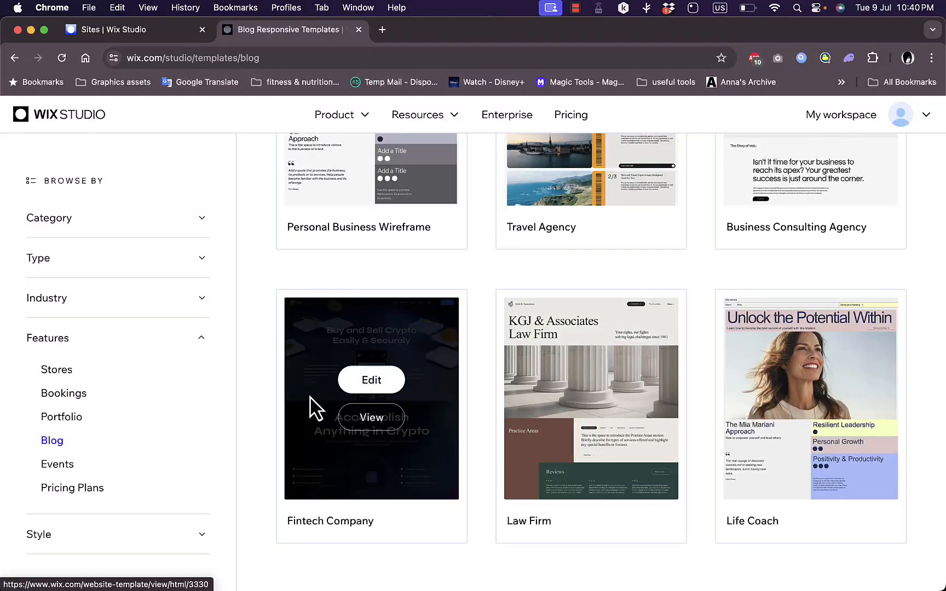
left_click(371, 383)
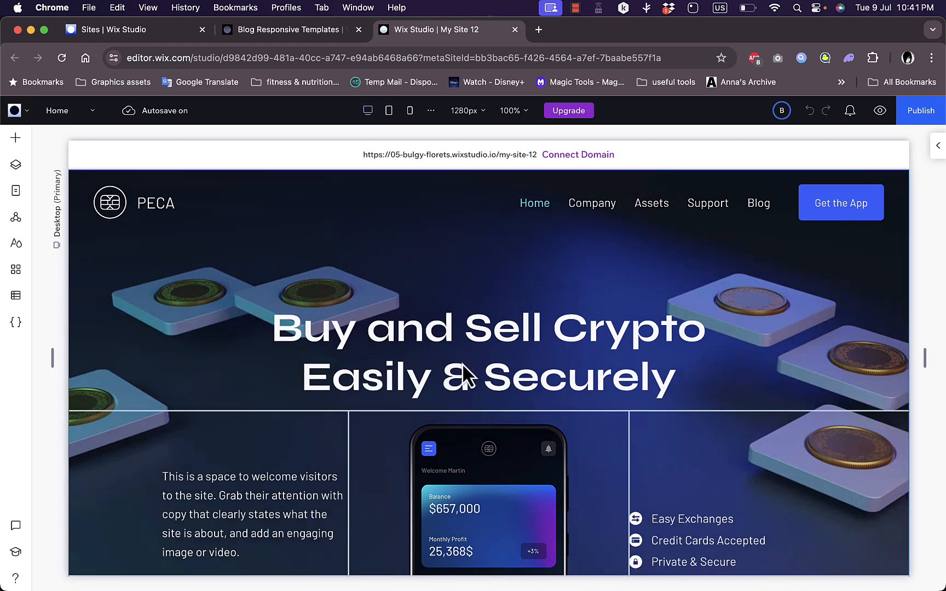
- Examine the elements that can be added: assets, the Welcome, About, Services and Products section designs, and wireframes
left_click(16, 139)
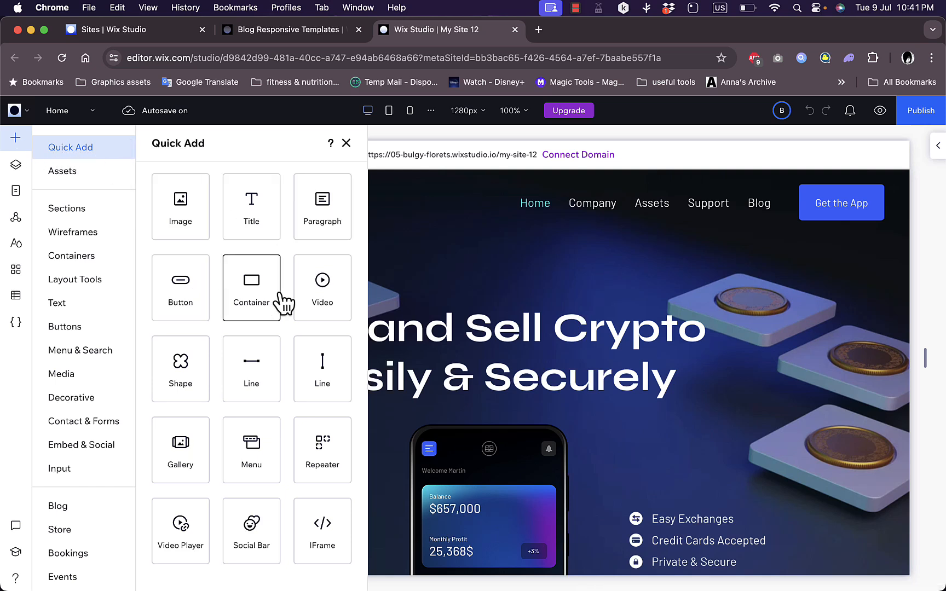
left_click(82, 173)
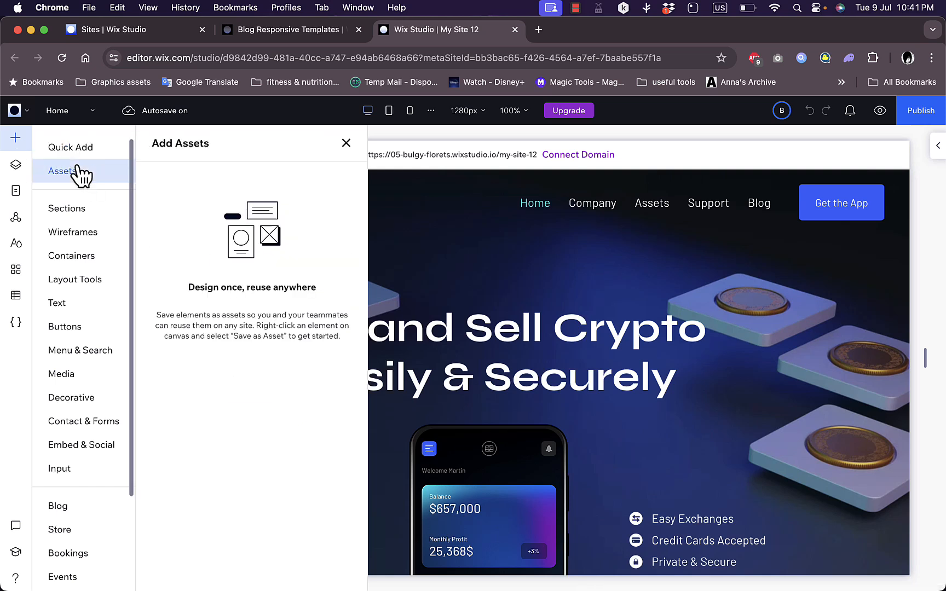
left_click(74, 211)
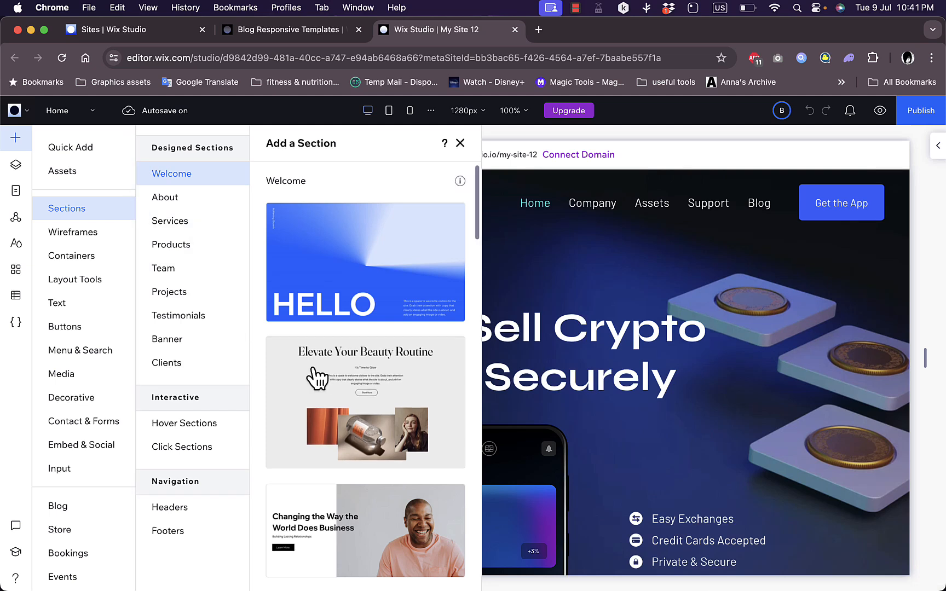
scroll(317, 378, "down", 5)
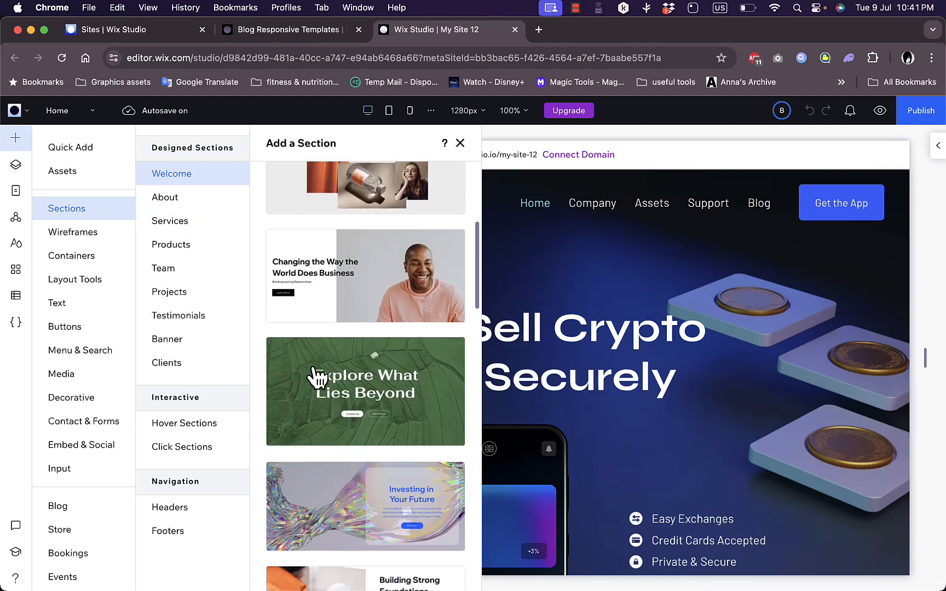
left_click(188, 192)
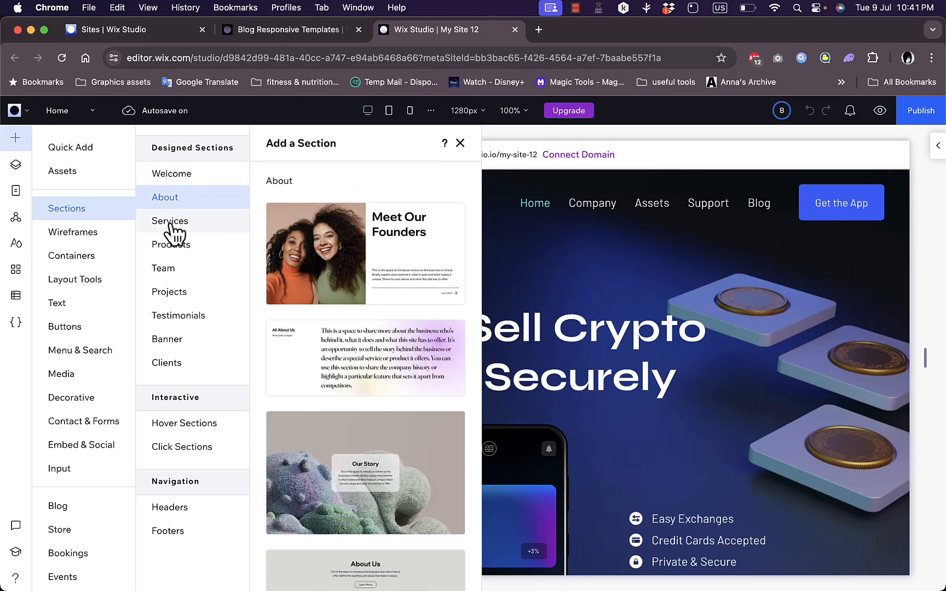
left_click(174, 221)
left_click(175, 245)
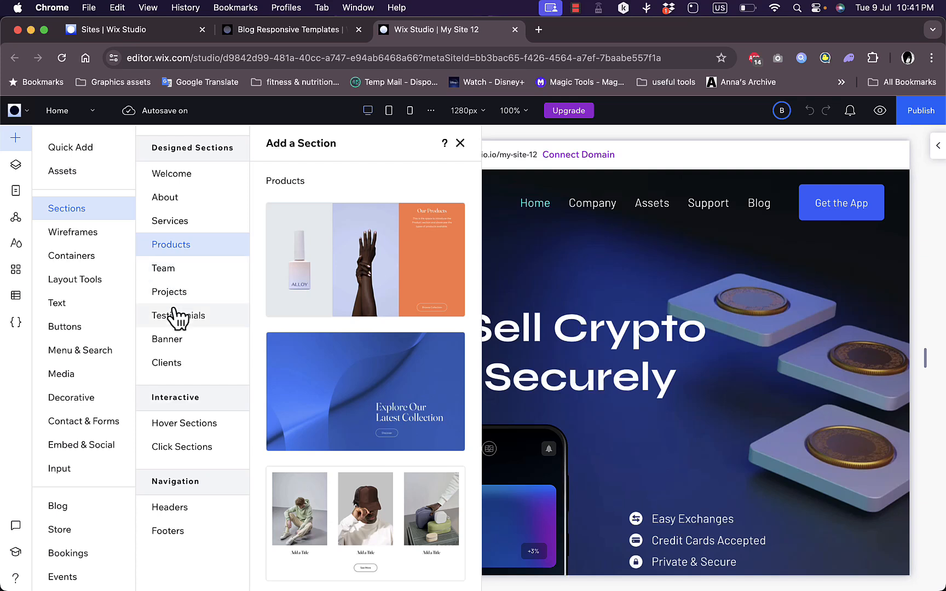
left_click(103, 242)
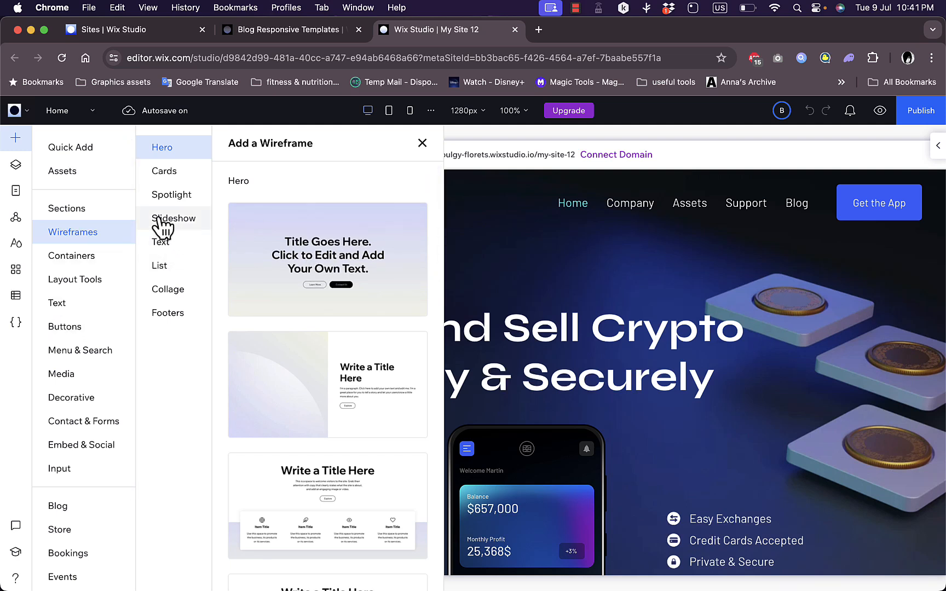
- Add the "All About Us" design from the About sections to the top of the Home page
left_click(72, 216)
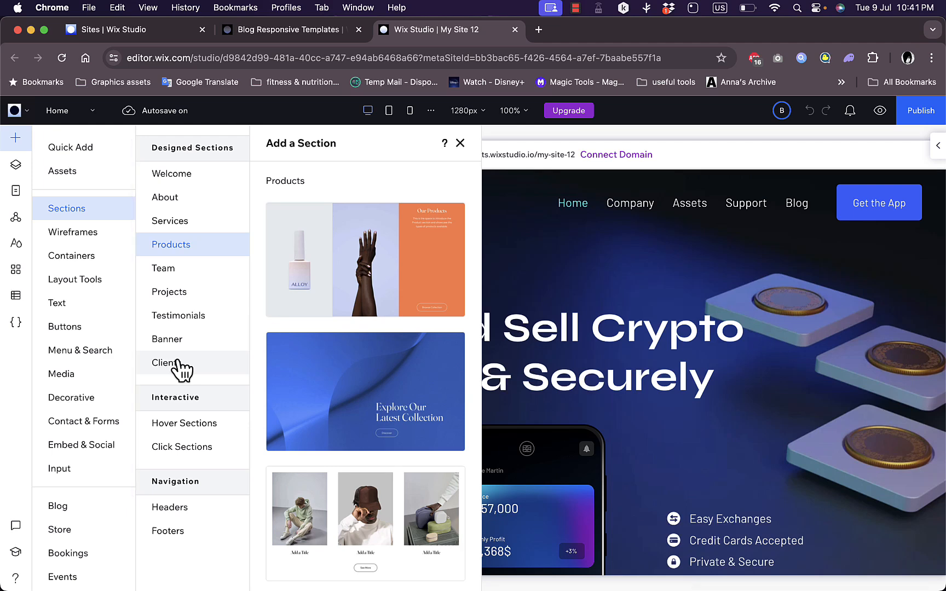
left_click(181, 203)
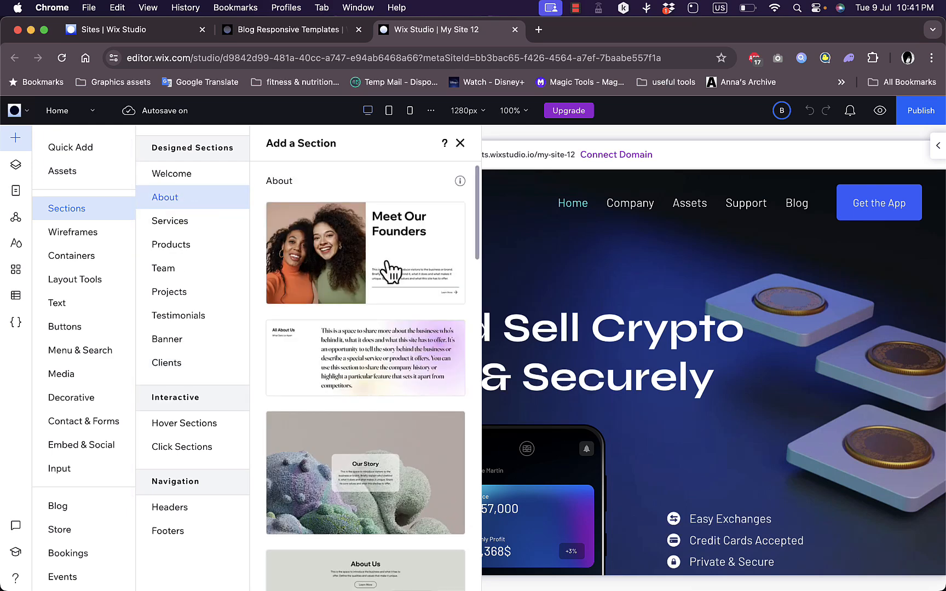
left_click_drag(323, 359, 515, 190)
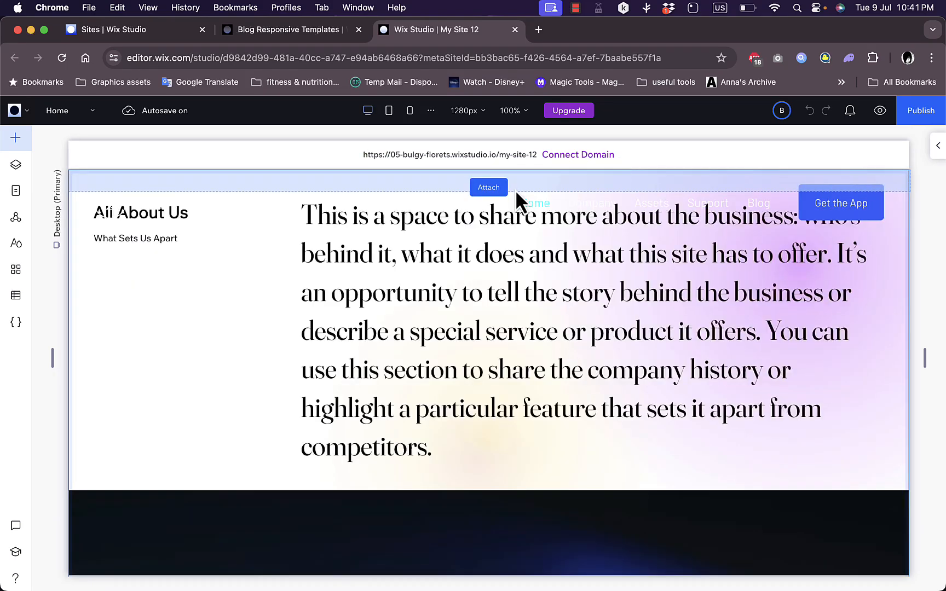
- Replace the "Buy and Sell Crypto Easily & Securely" heading on the Home page with "this is a blog"
scroll(432, 269, "down", 7)
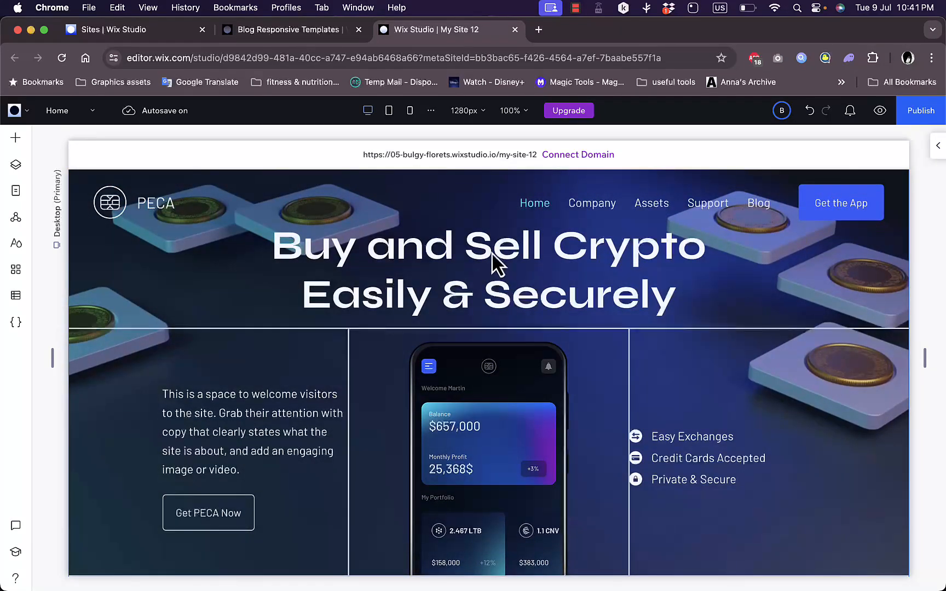
left_click(492, 254)
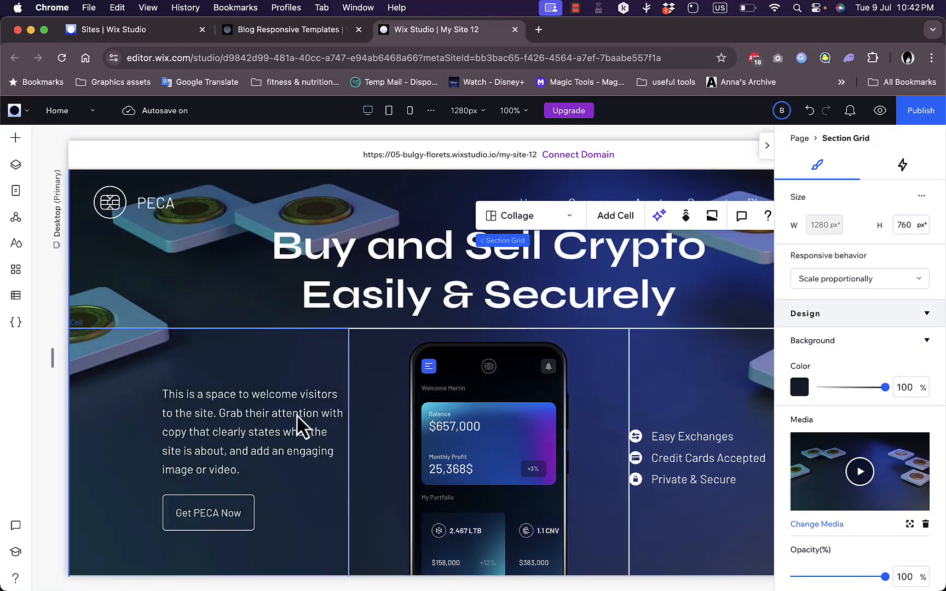
left_click(515, 307)
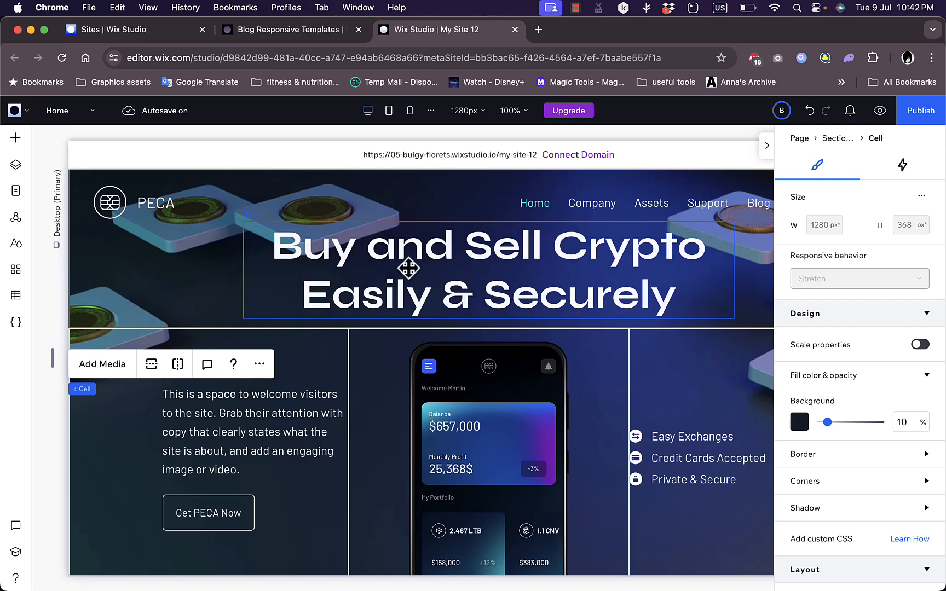
double_click(408, 267)
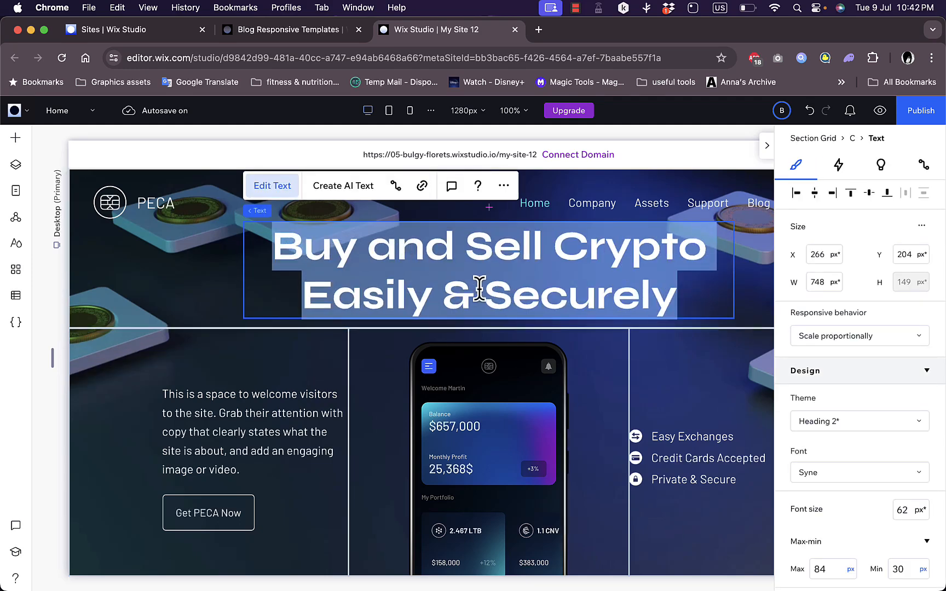
type("this is")
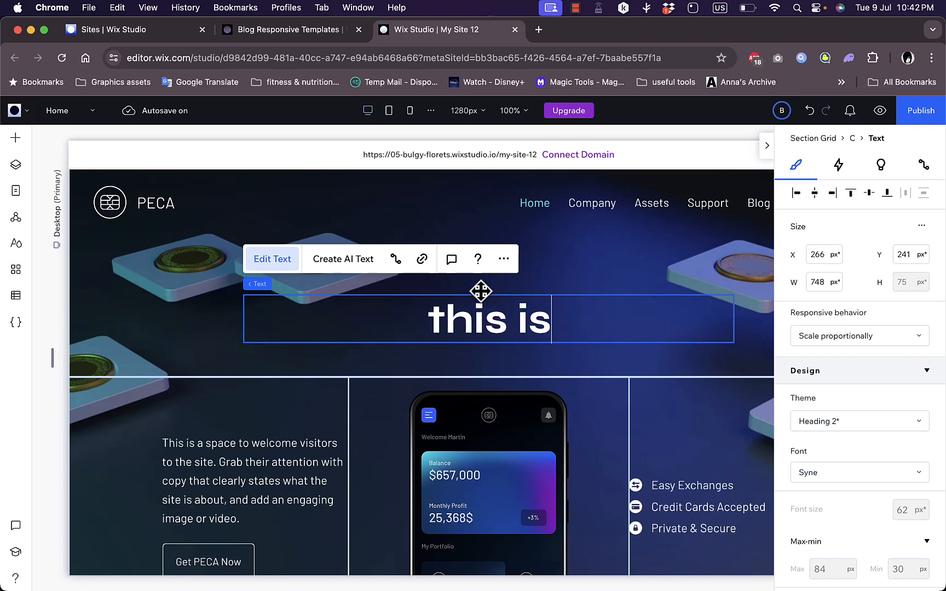
type(" a webs")
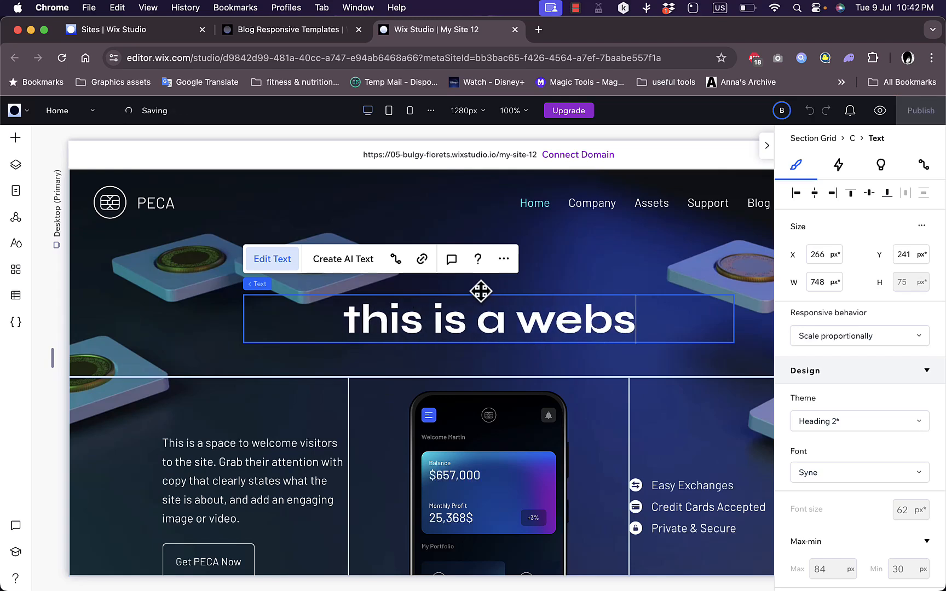
key("BackSpace")
key("BackSpace")
key("BackSpace")
key("BackSpace")
key("BackSpace")
type("blog")
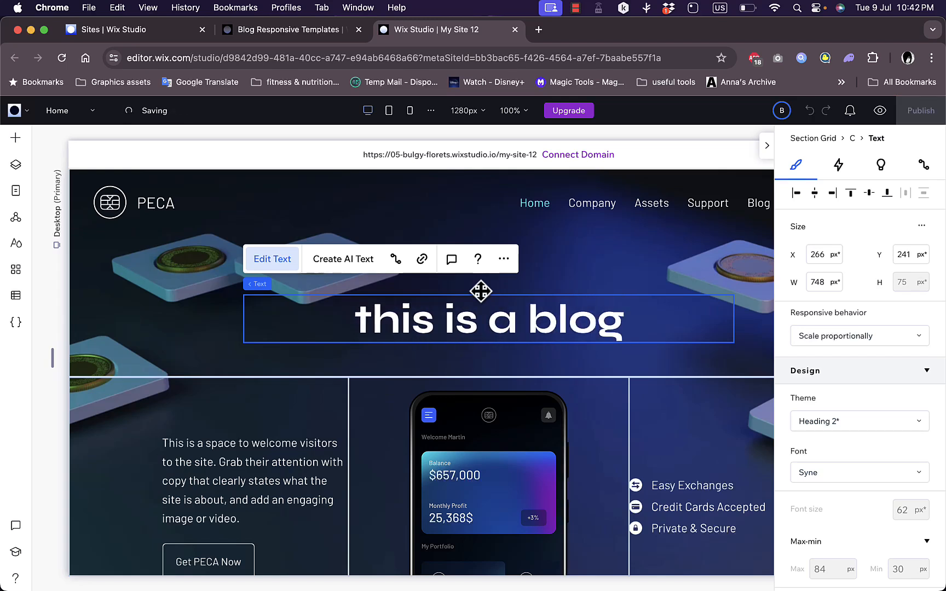
left_click(495, 355)
left_click(401, 312)
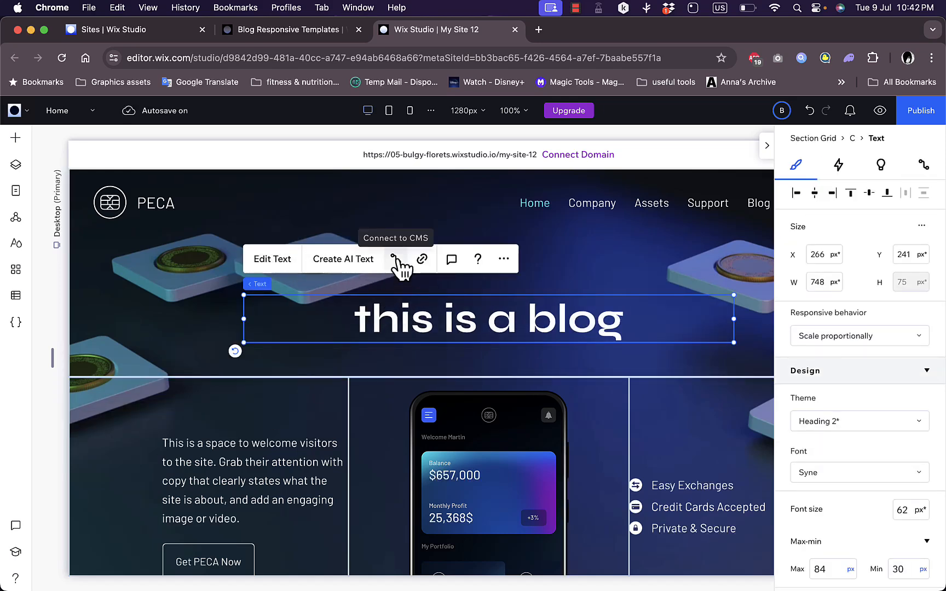
- Select the phone image under the heading and examine its size, design and position settings
left_click(520, 435)
scroll(514, 400, "down", 3)
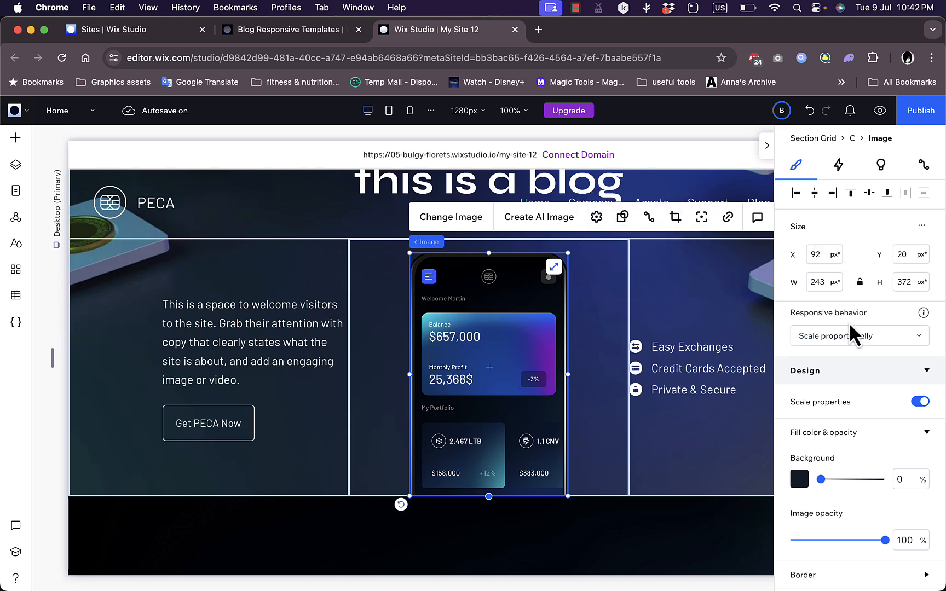
scroll(863, 355, "down", 4)
scroll(865, 361, "down", 5)
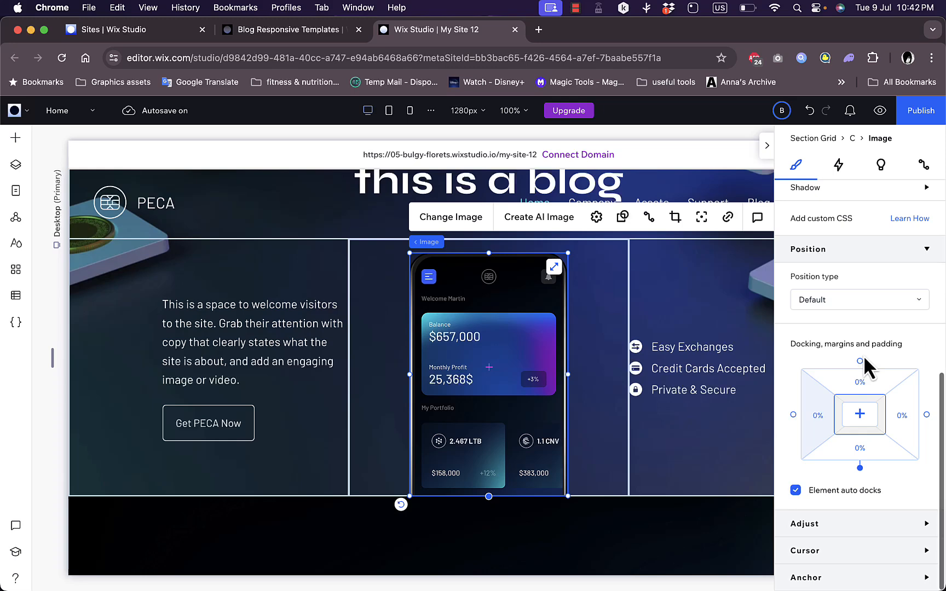
scroll(865, 361, "up", 9)
- Inspect the link settings of the "Get PECA Now" button and close them without changes
left_click(219, 428)
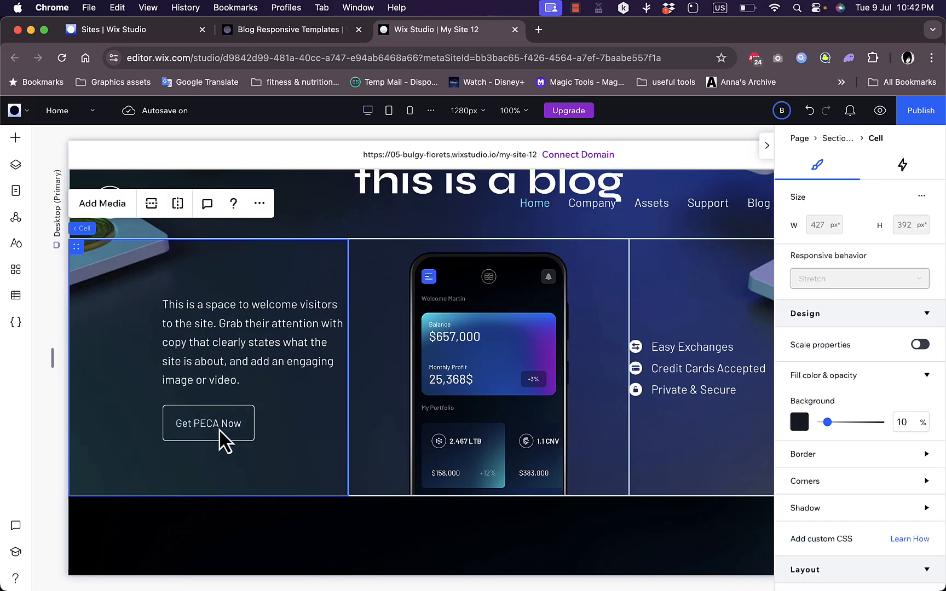
left_click(209, 427)
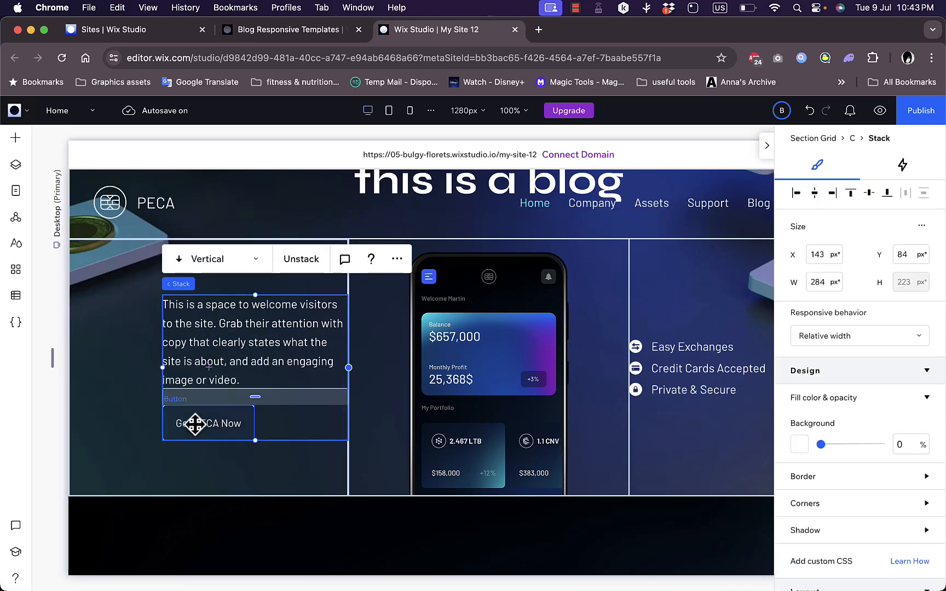
left_click(195, 423)
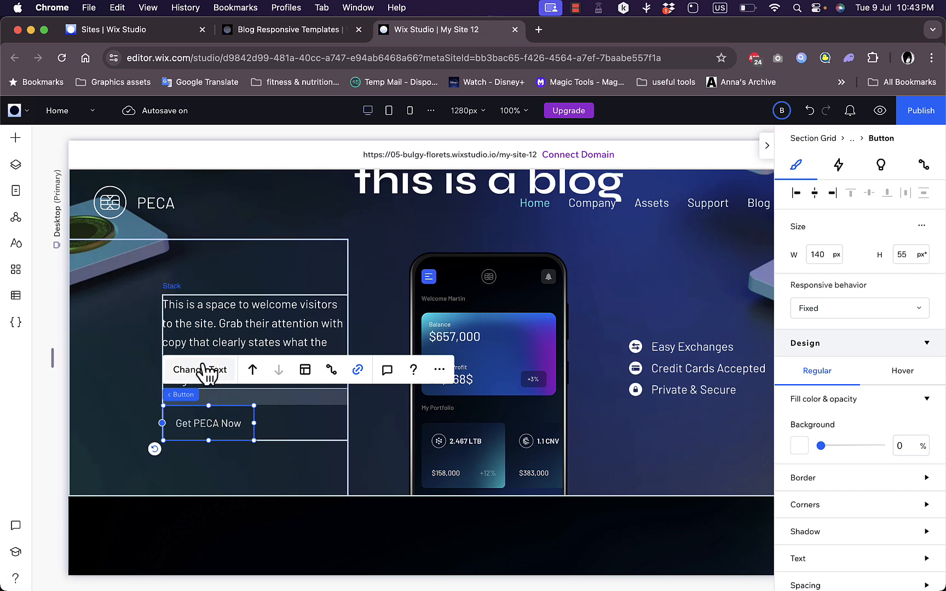
left_click(358, 373)
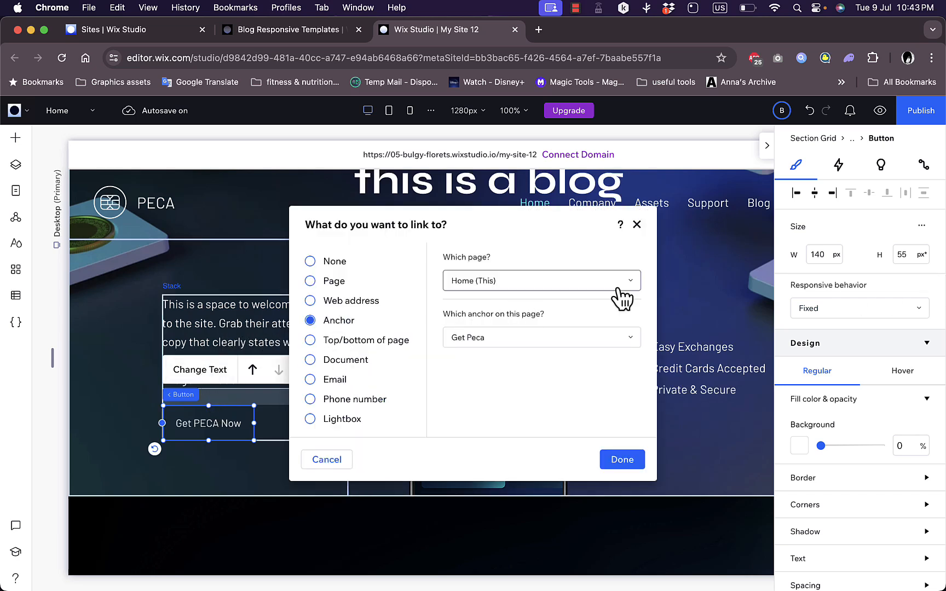
left_click(637, 226)
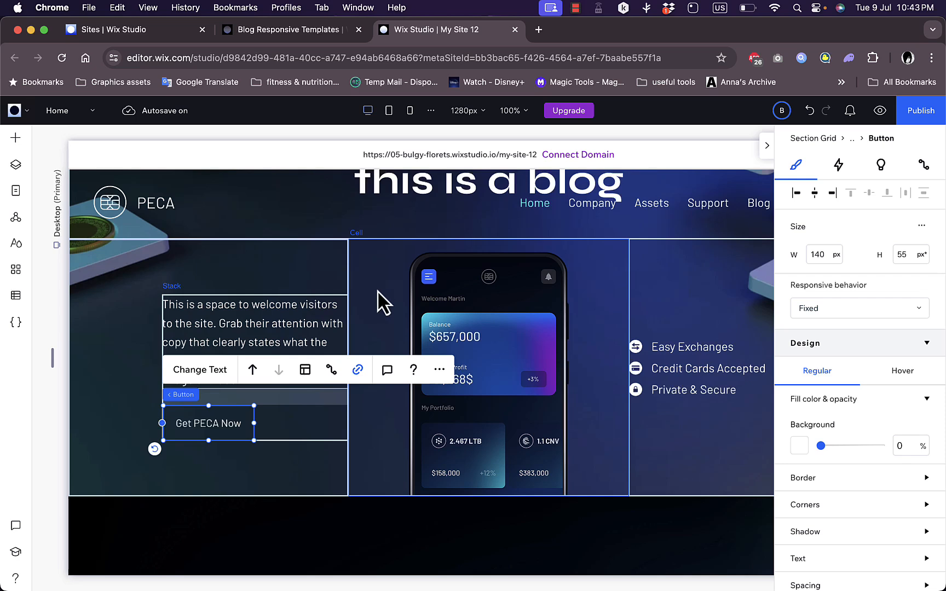
- Search the App Market for "blog" apps
left_click(16, 271)
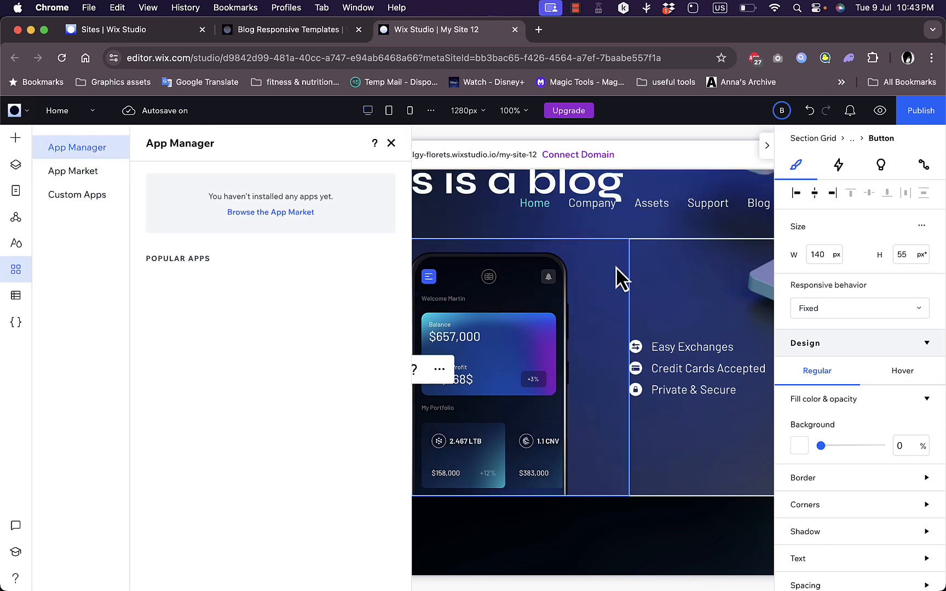
left_click(71, 173)
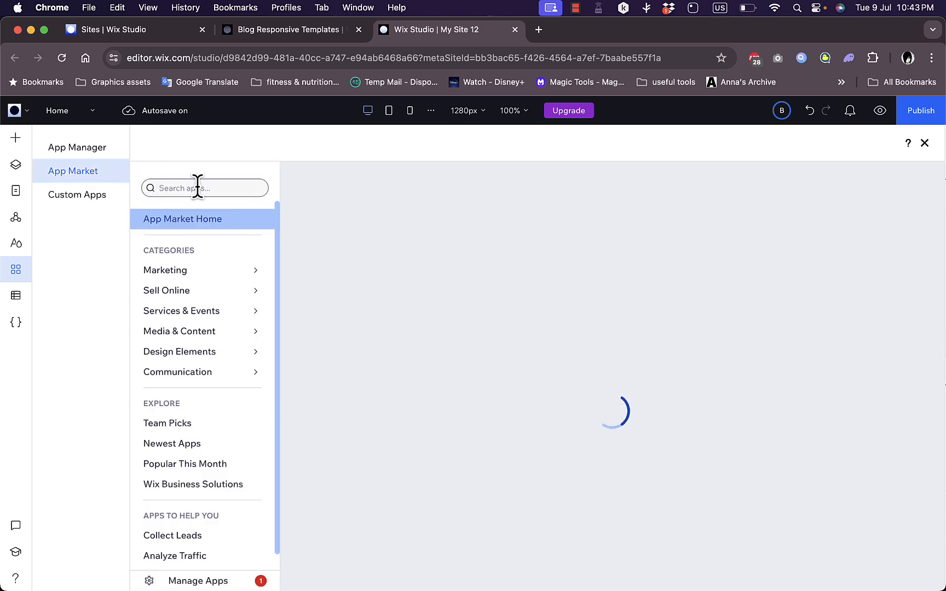
left_click(198, 187)
type("blog")
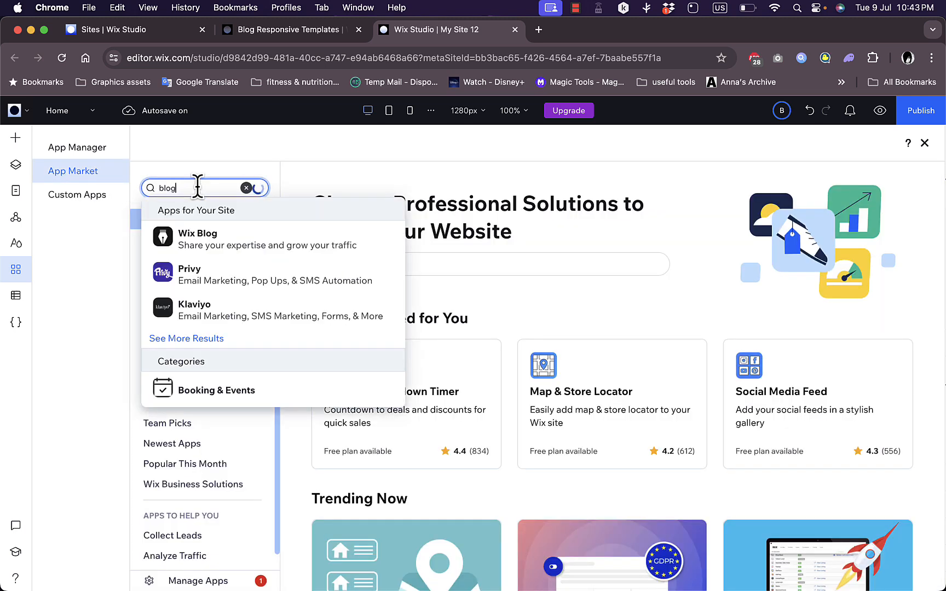
key("Return")
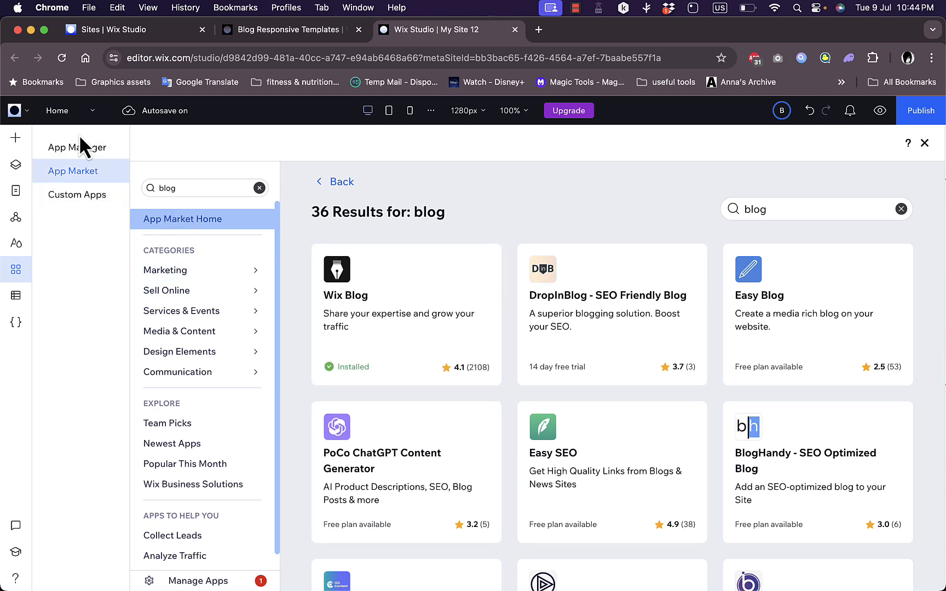
- Open the site's dashboard and go to the blog's posts
left_click(26, 112)
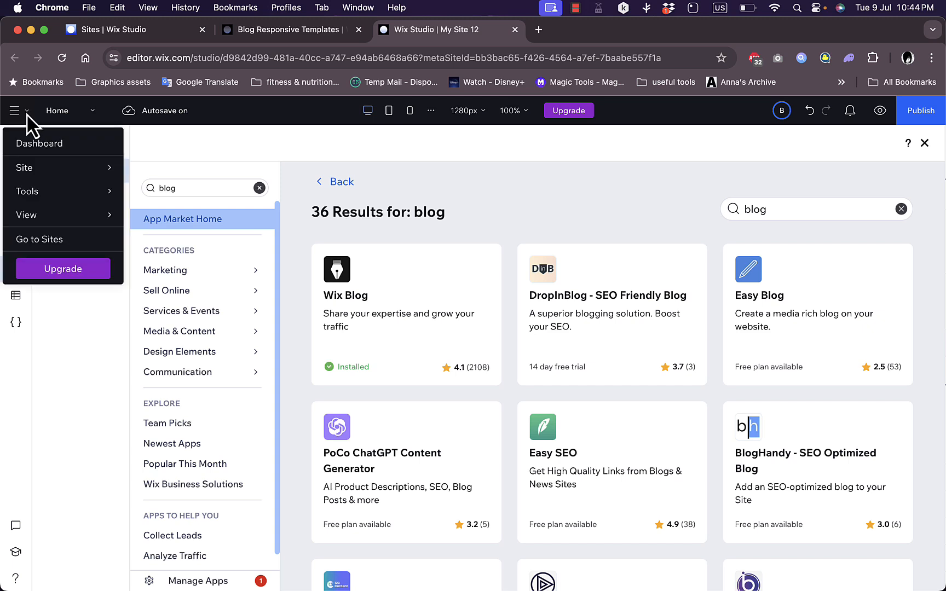
left_click(34, 137)
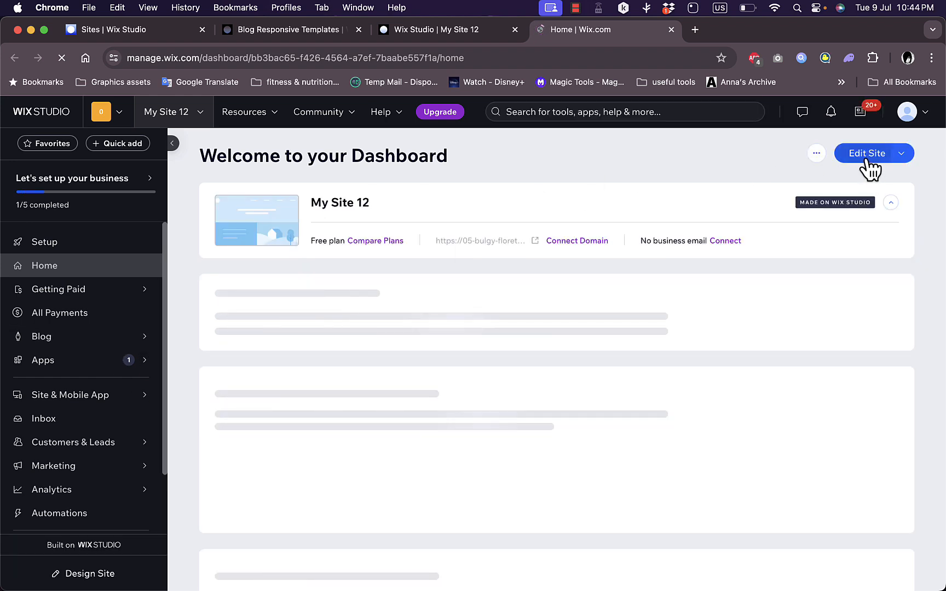
mouse_move(77, 348)
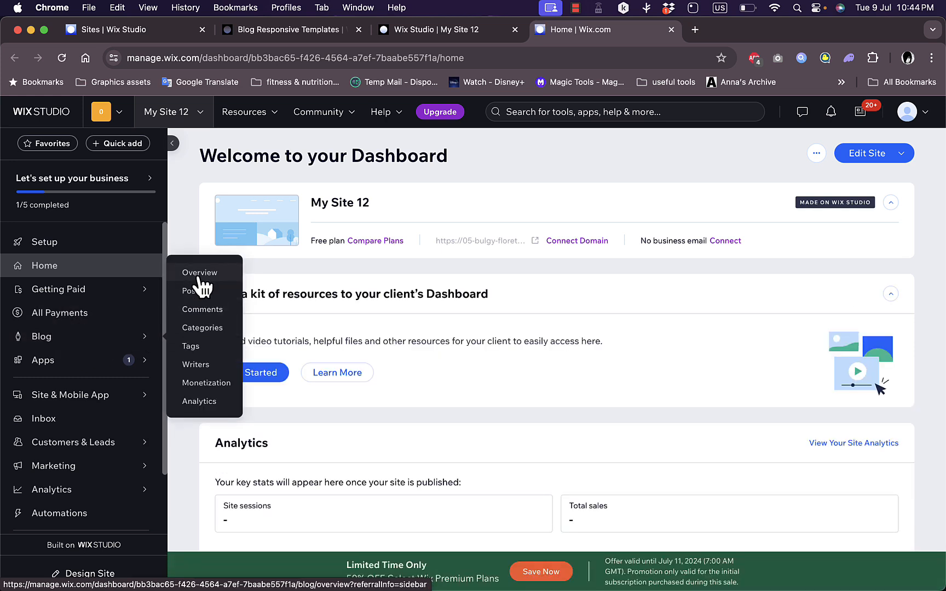
left_click(201, 293)
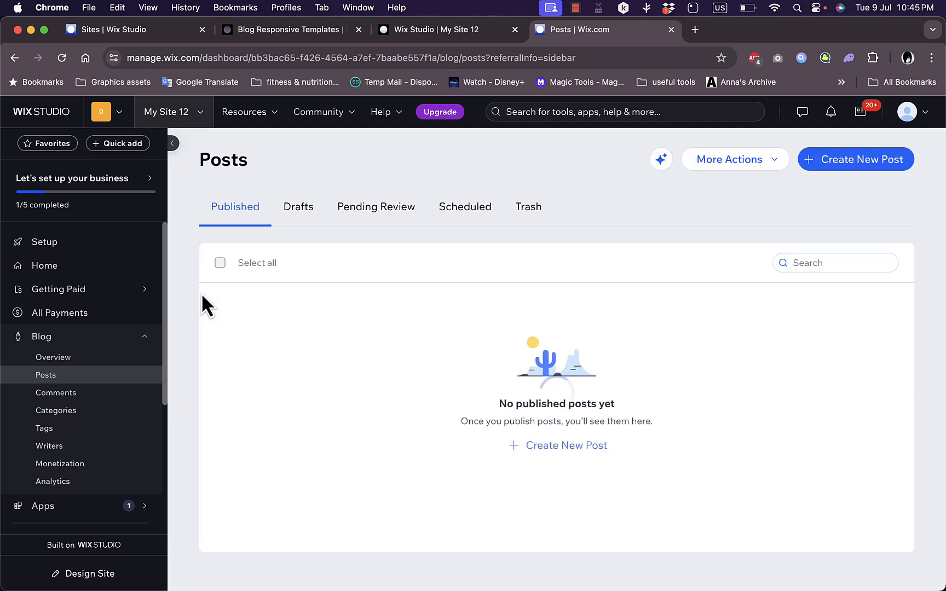
- Review the blog's draft, pending review and scheduled posts, its comments and categories, and the blog overview
left_click(300, 209)
left_click(387, 216)
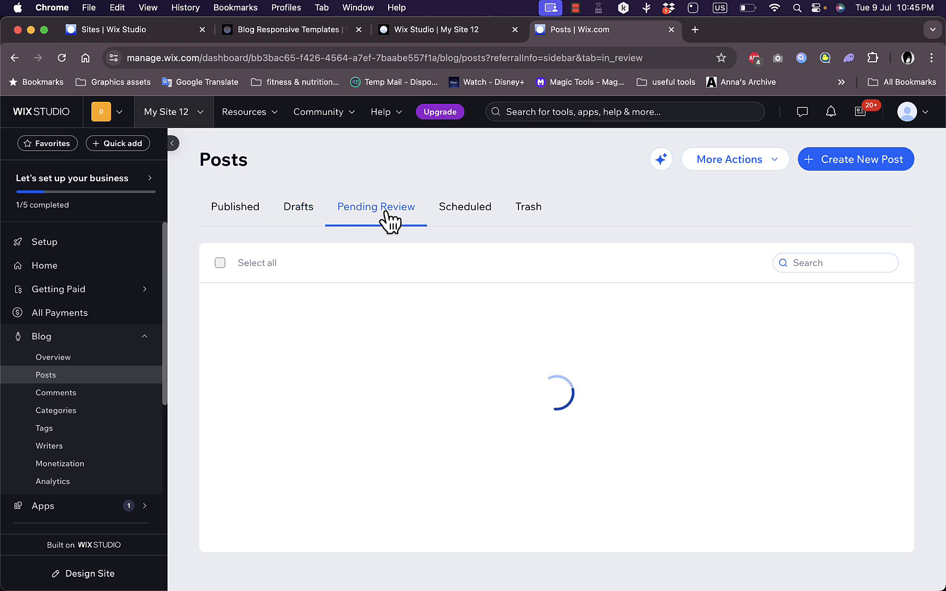
left_click(483, 213)
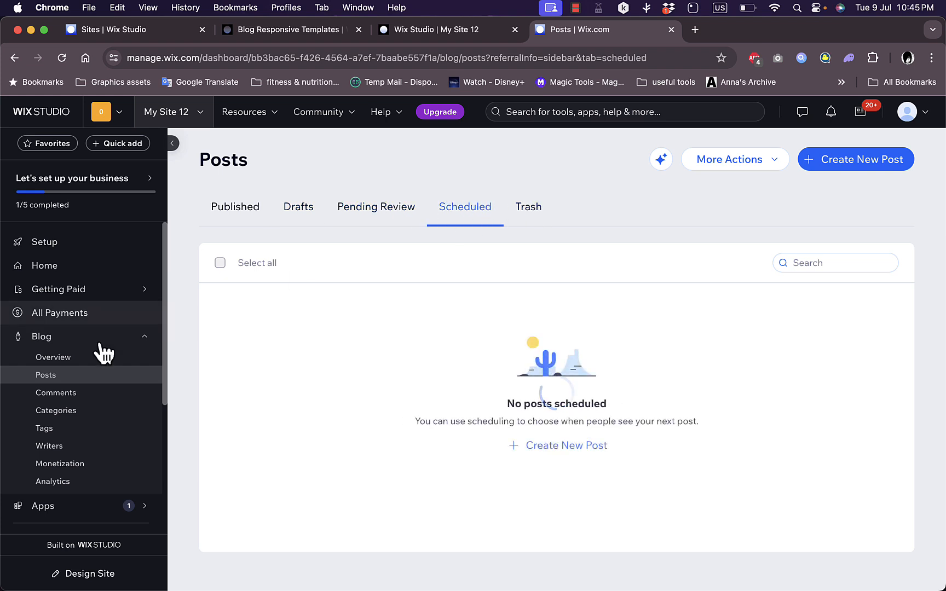
left_click(57, 393)
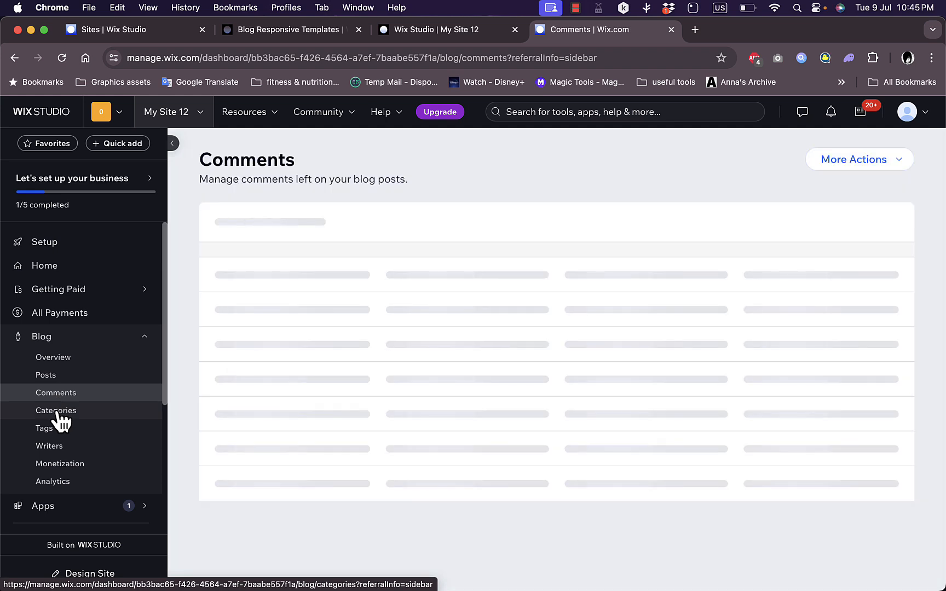
left_click(57, 412)
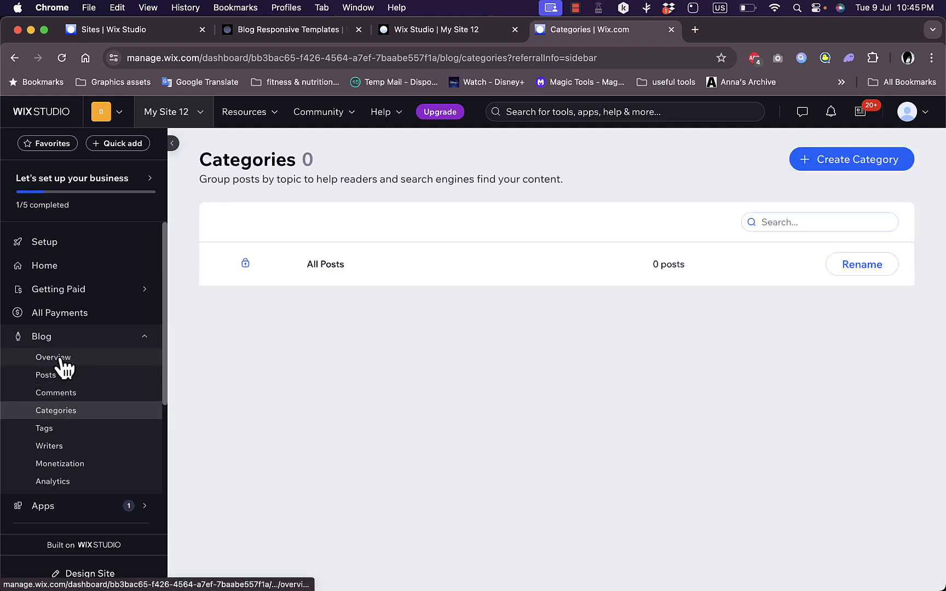
left_click(61, 360)
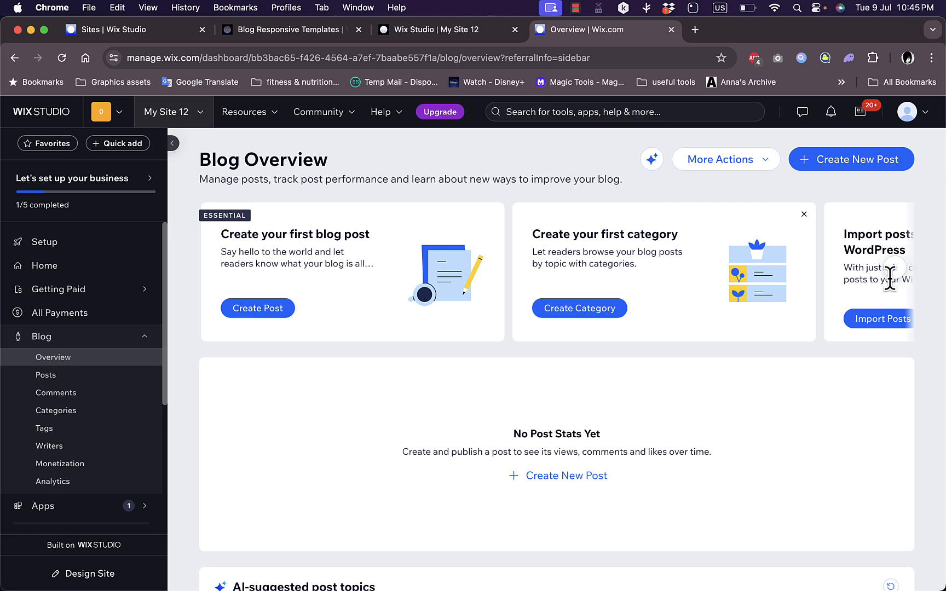
- Return to the blog's posts and show the additional actions available for them
left_click(74, 380)
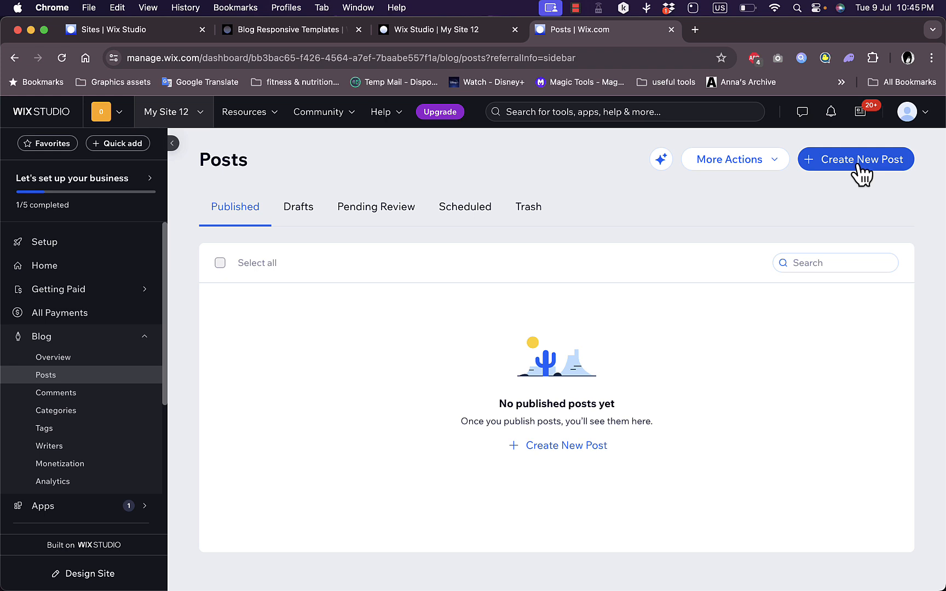
left_click(774, 165)
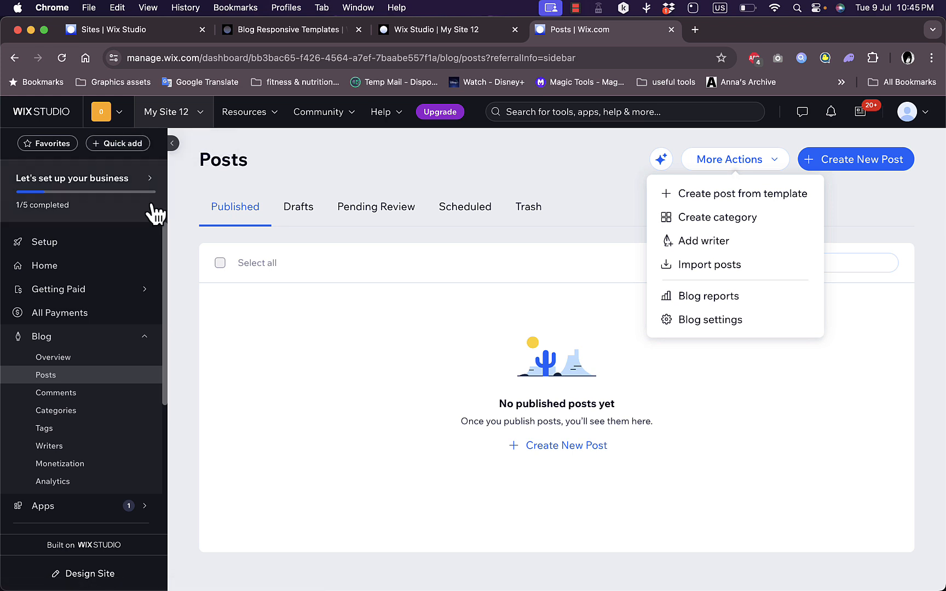
mouse_move(156, 202)
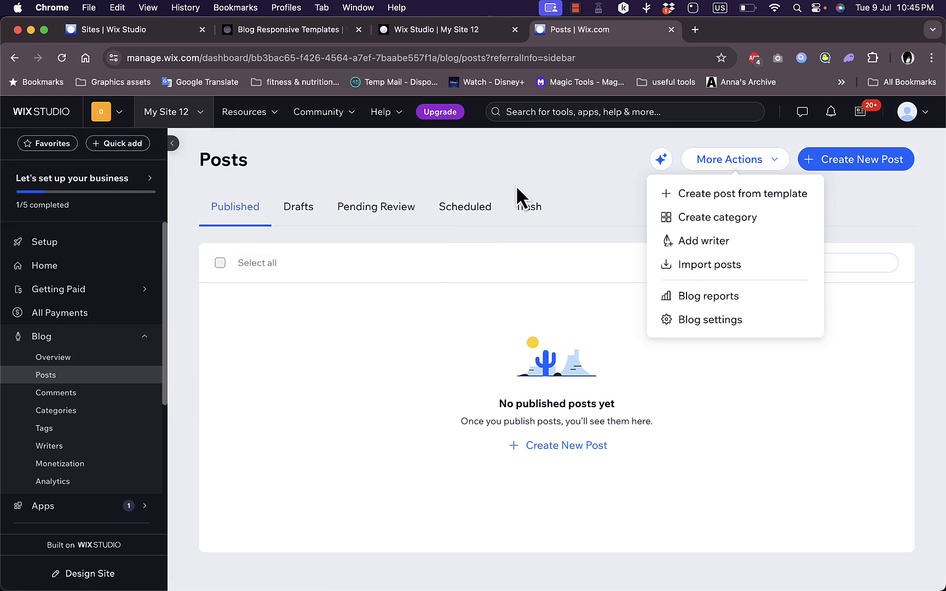